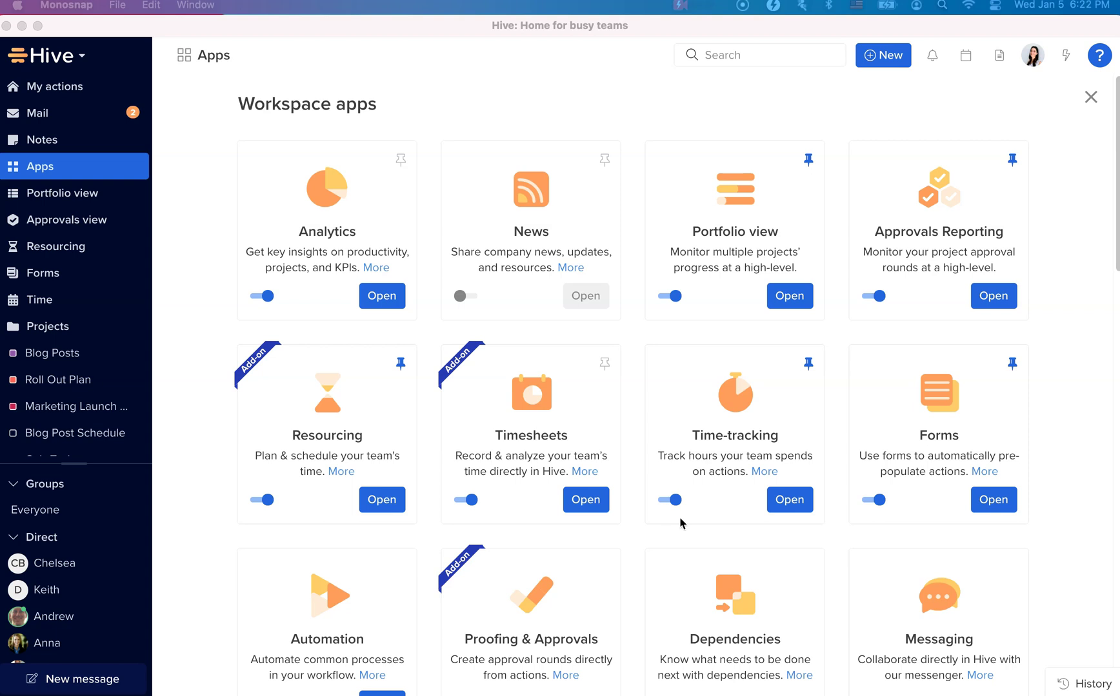
Open the Create profile action in Roll Out Plan and scroll to its Time-tracking section.
click(62, 382)
click(62, 382)
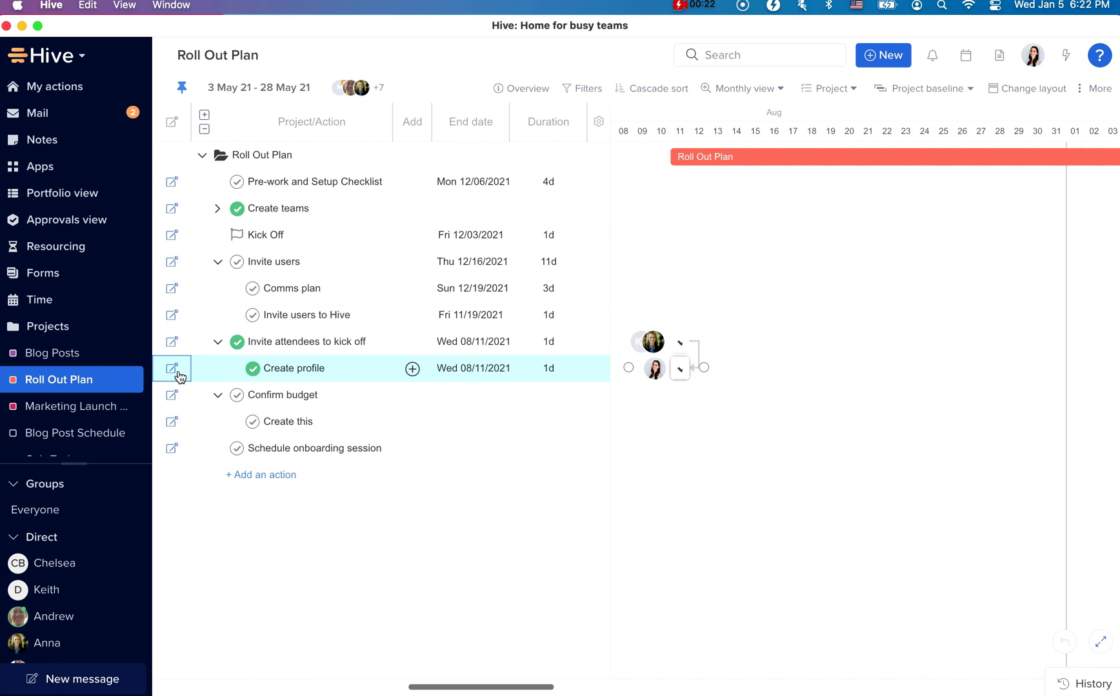
click(172, 369)
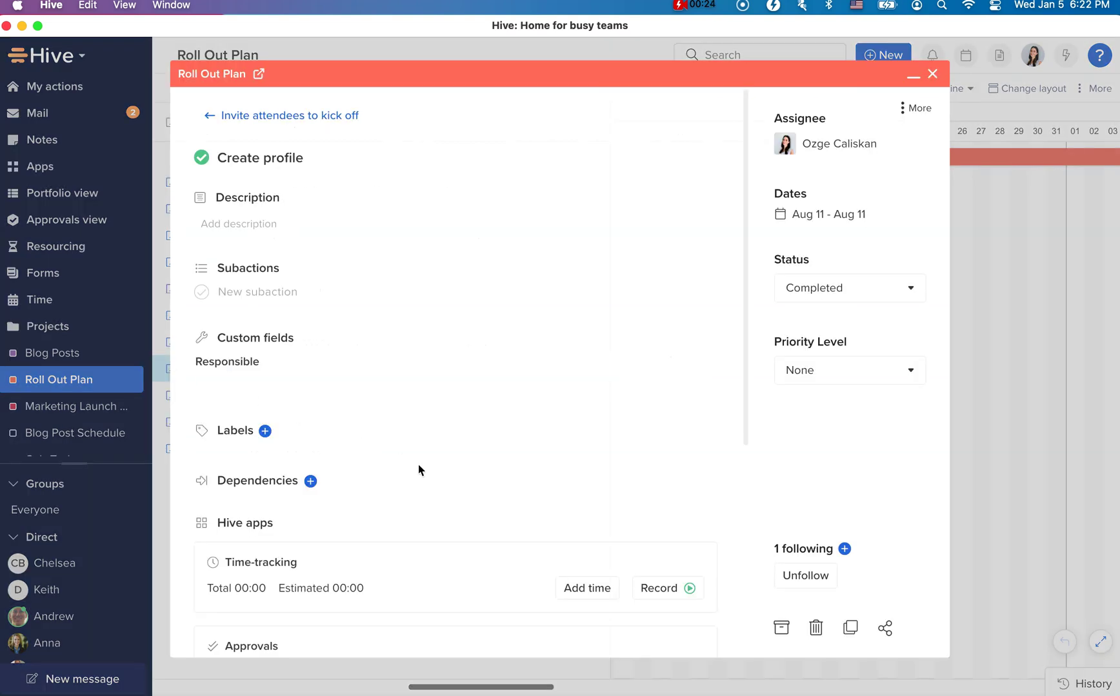
key(super+alt+5)
scroll(400, 444, down, 5)
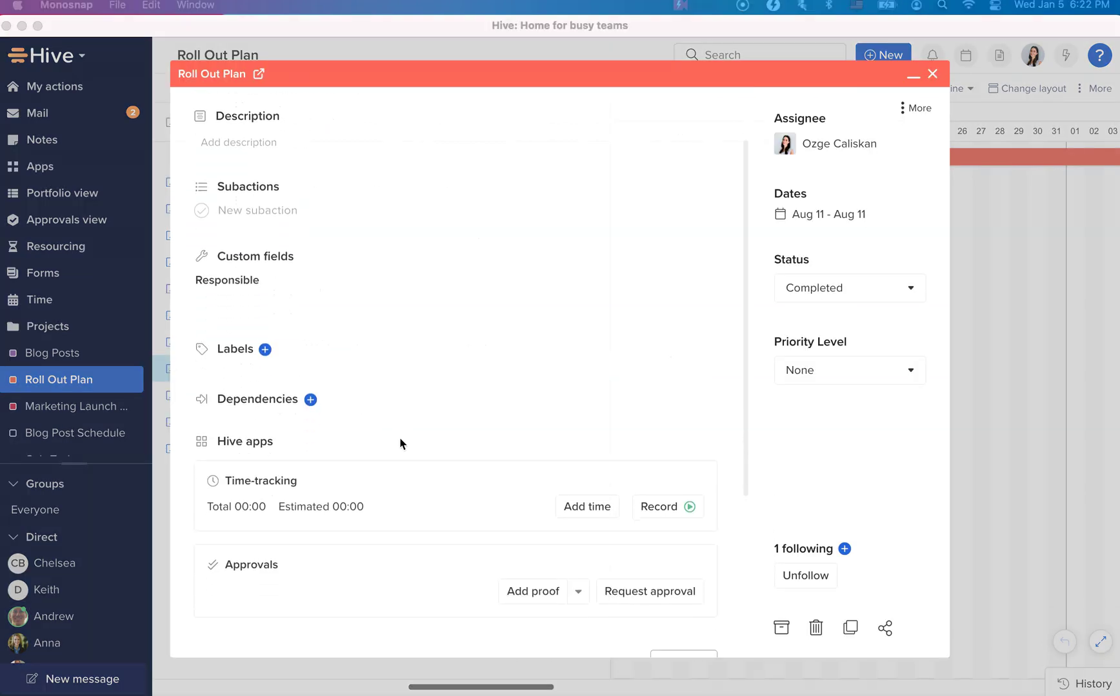
scroll(399, 444, down, 2)
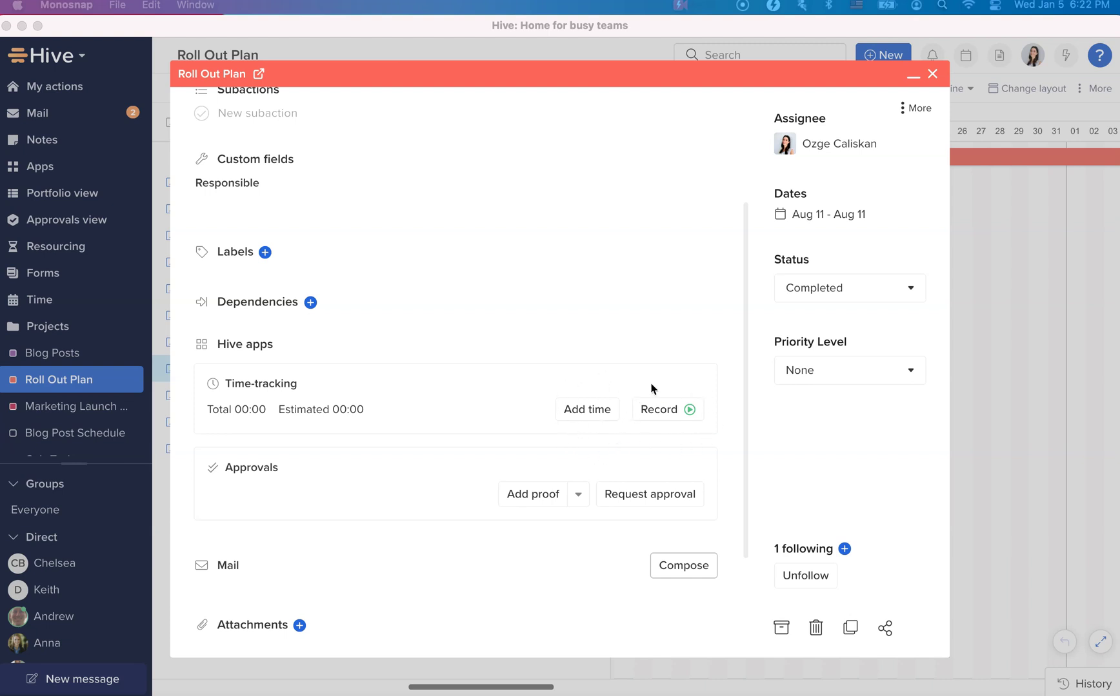
click(604, 430)
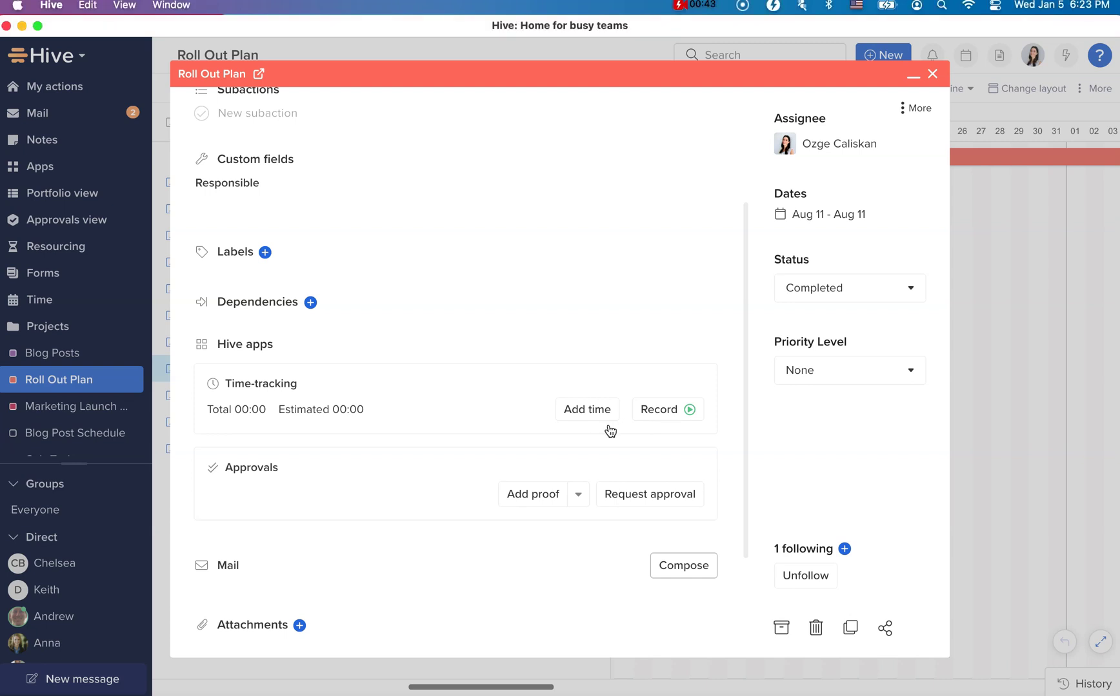
Fill in a 1:00 billable time entry dated today, January 5, described as 'meeting time'.
click(590, 416)
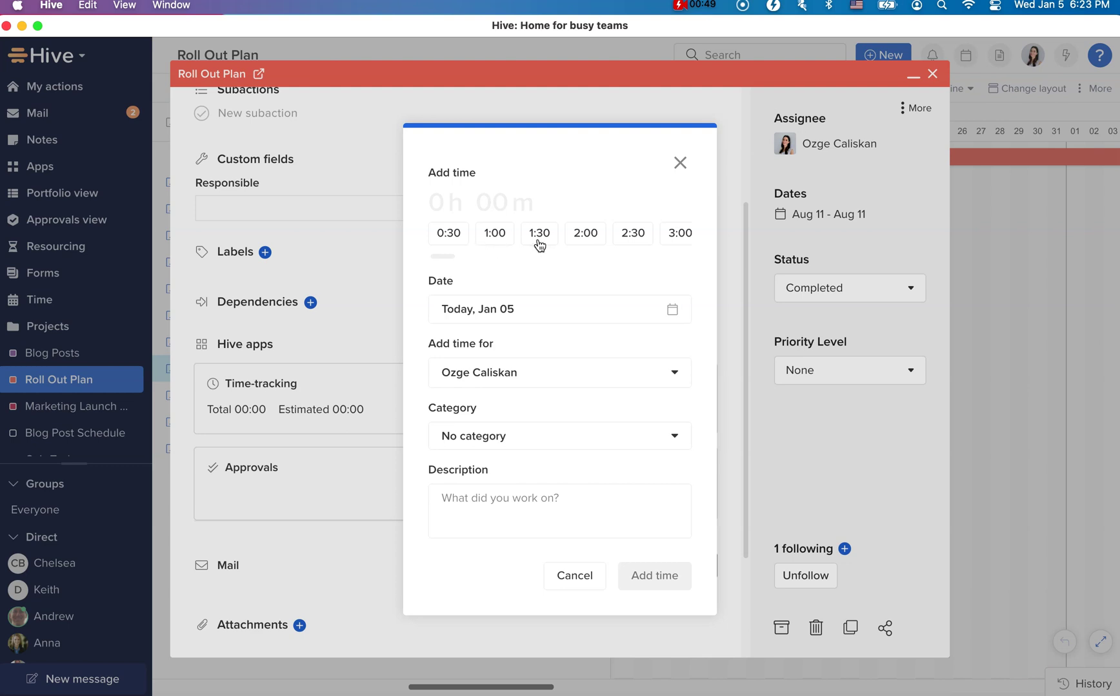
click(498, 236)
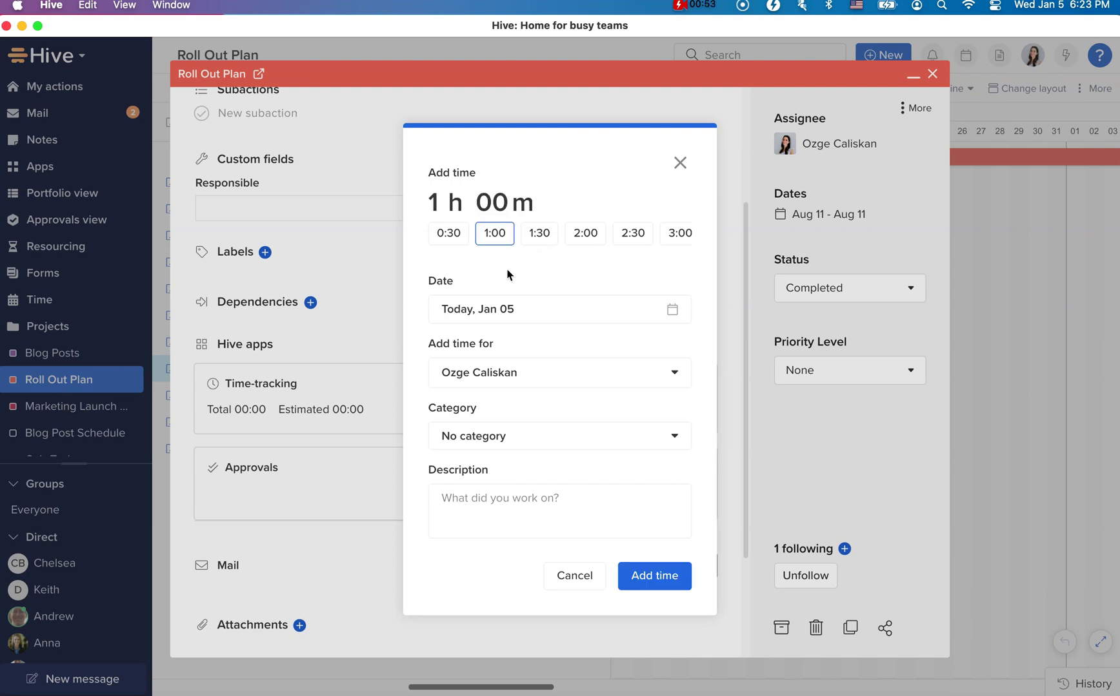
click(674, 311)
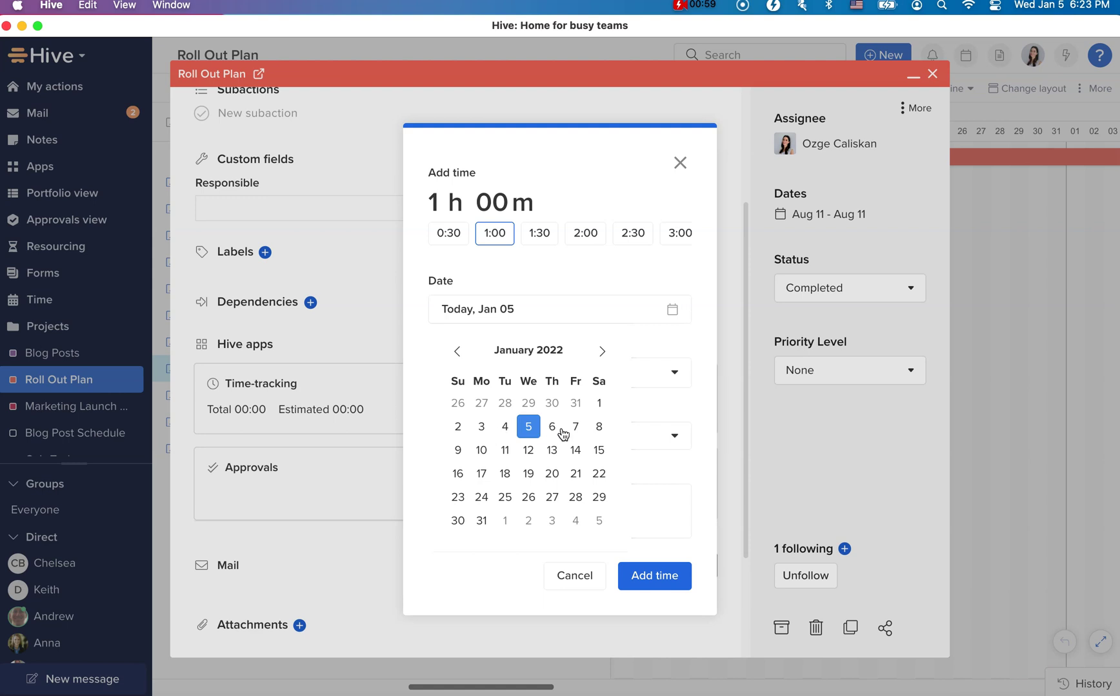
click(529, 432)
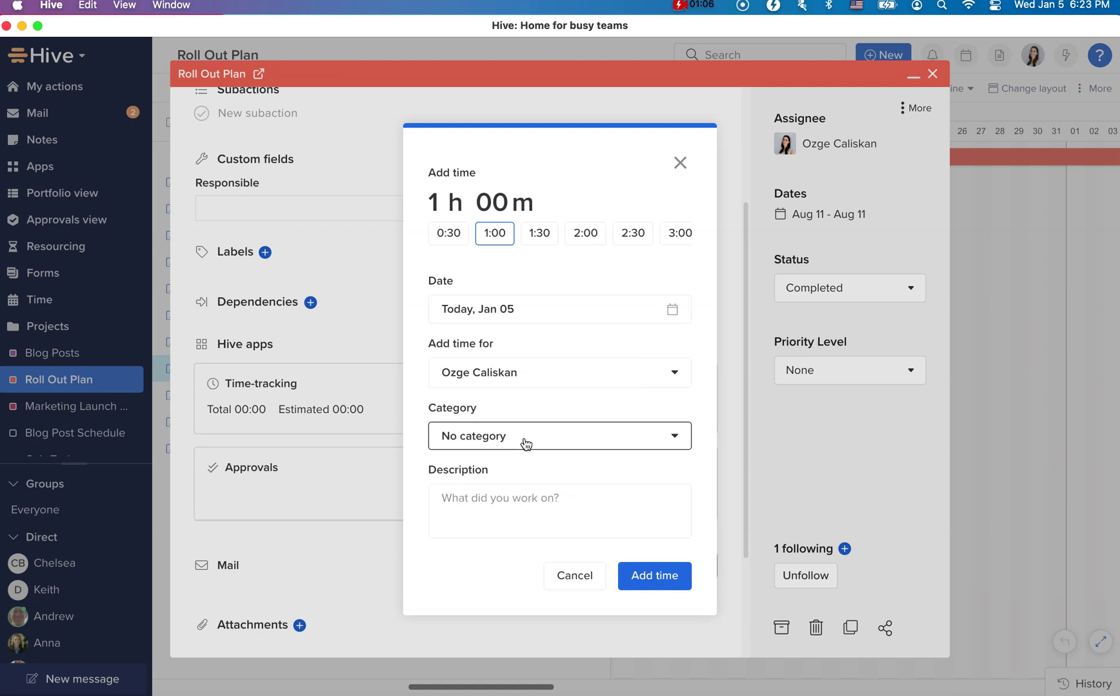
click(526, 444)
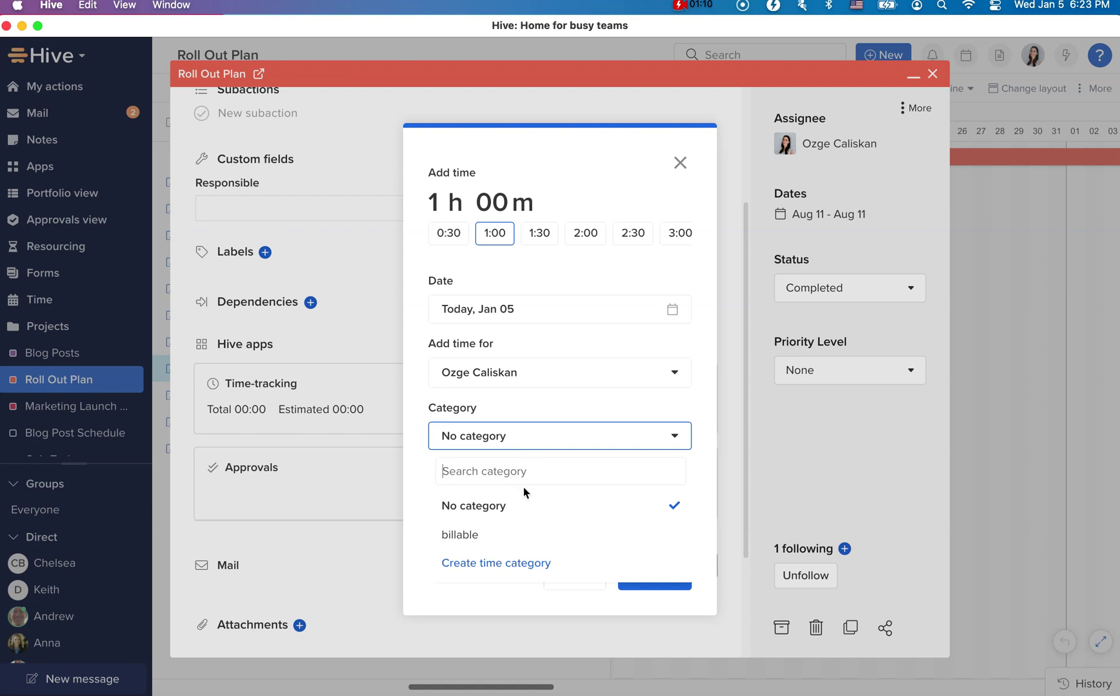
click(507, 538)
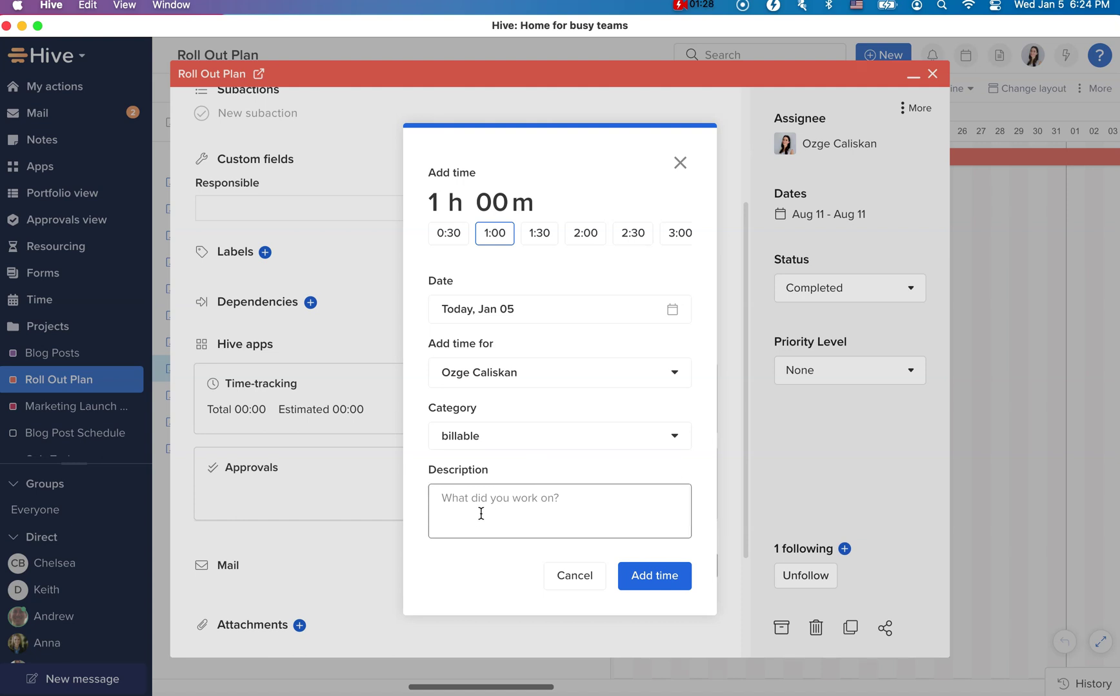
click(500, 504)
text(meeting time)
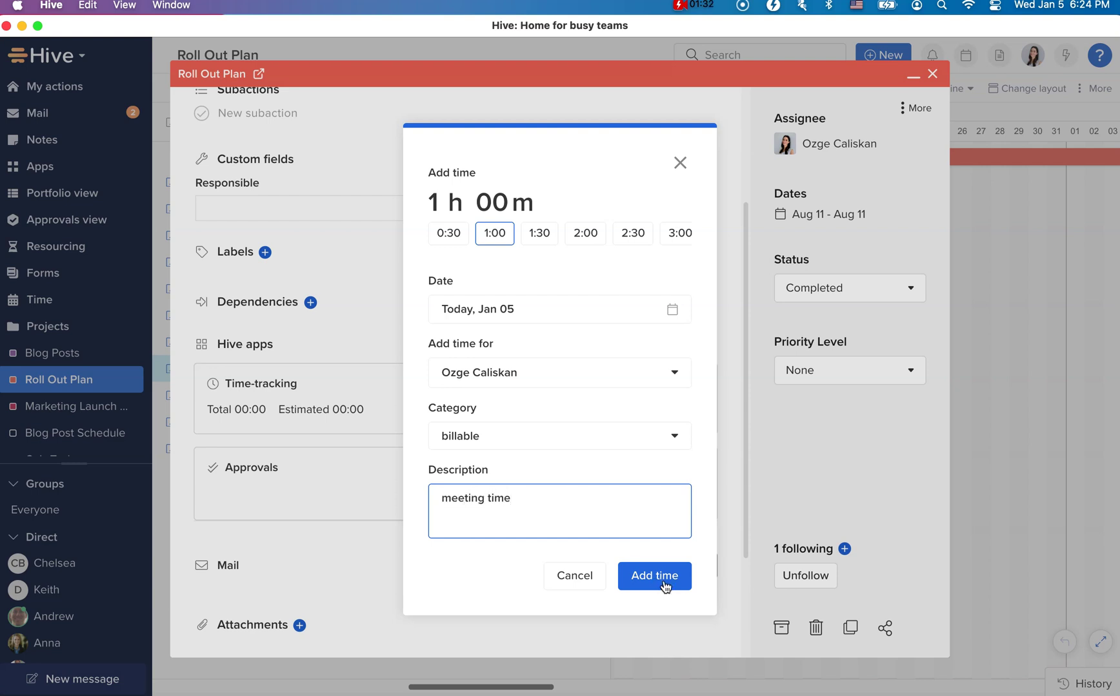
Save the meeting entry, then log a second billable 1:00 hour for another team member.
click(664, 586)
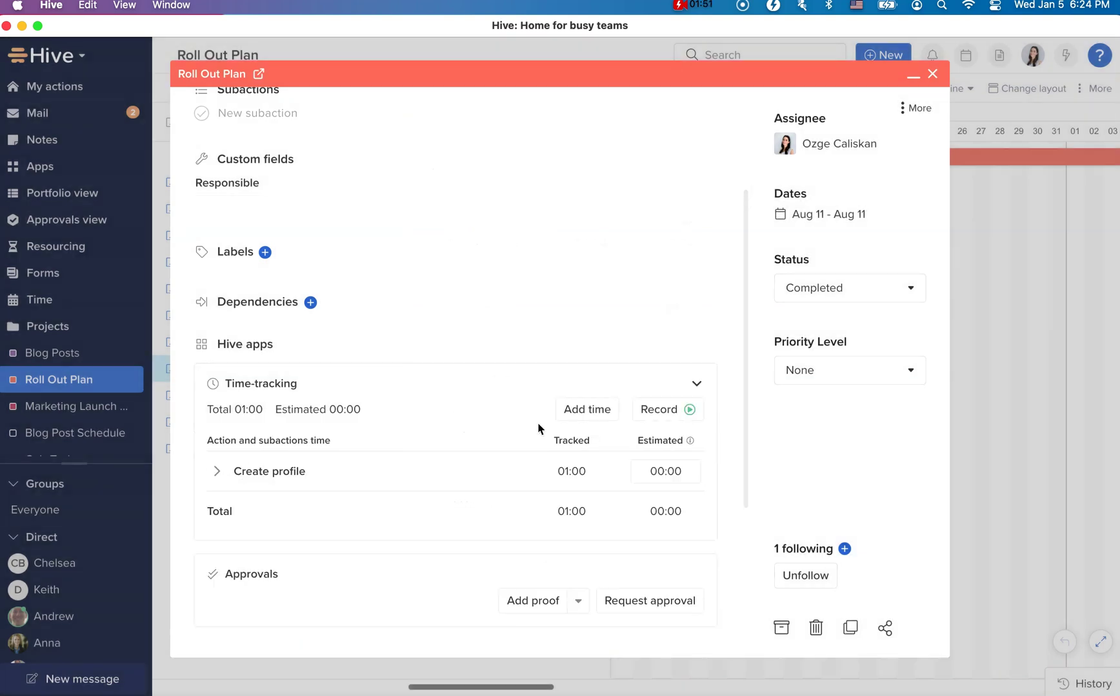
click(605, 415)
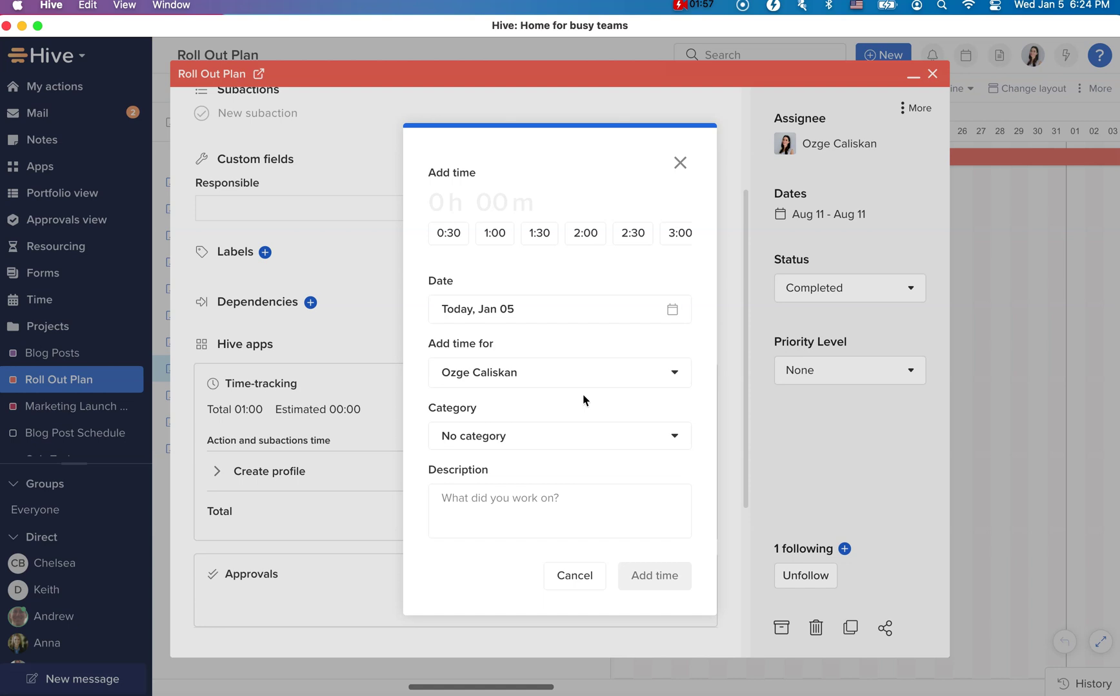
click(558, 378)
click(542, 549)
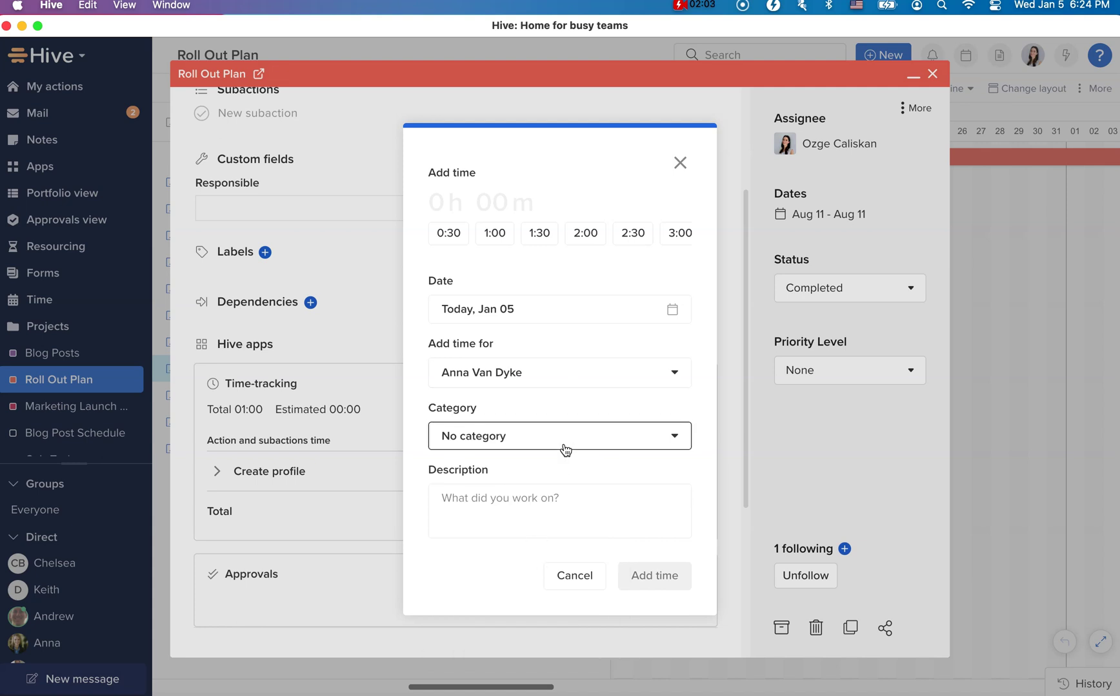
click(496, 236)
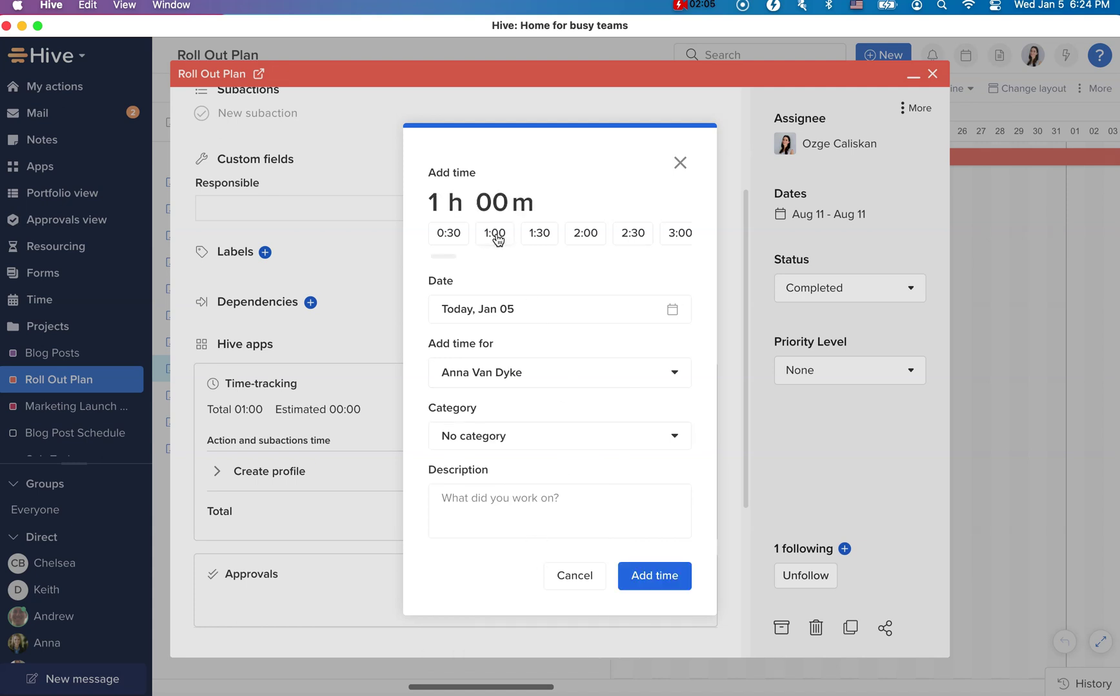
click(526, 447)
click(519, 539)
click(654, 576)
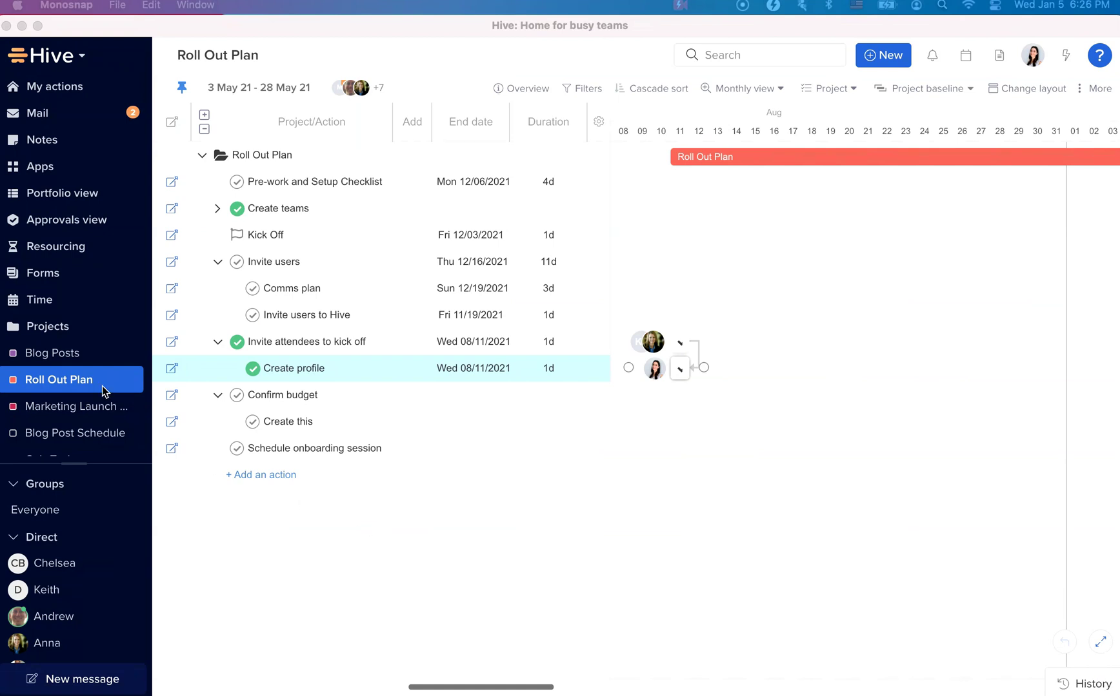
Try logging time on the Hive Notes calendar task from My actions, then cancel it.
click(58, 86)
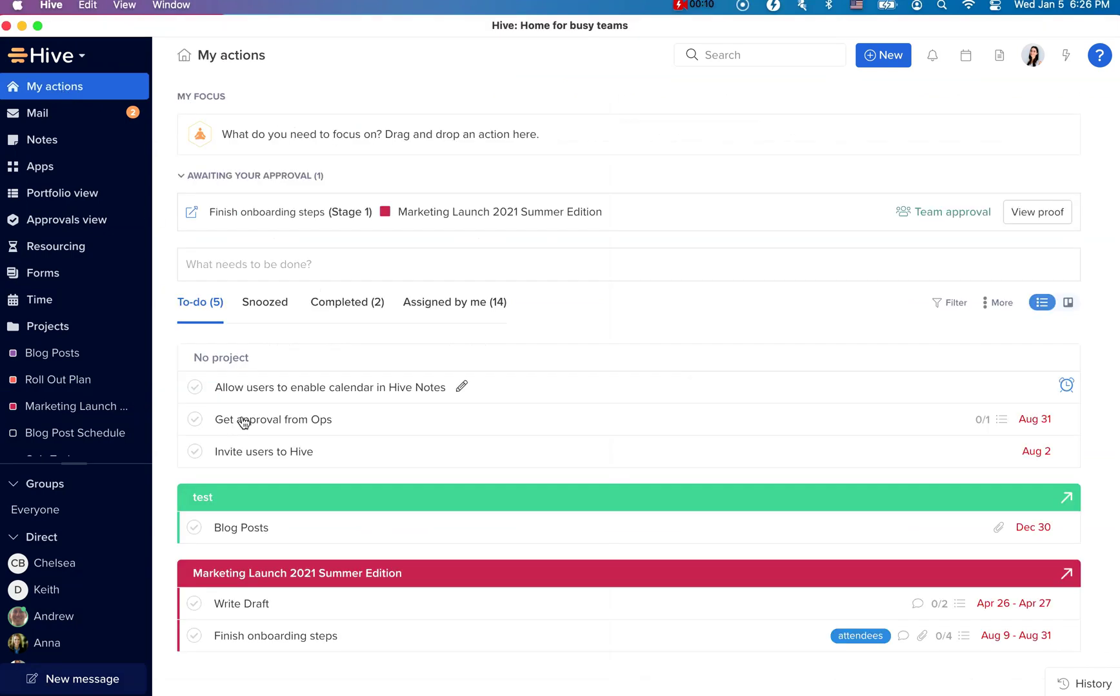
right_click(276, 398)
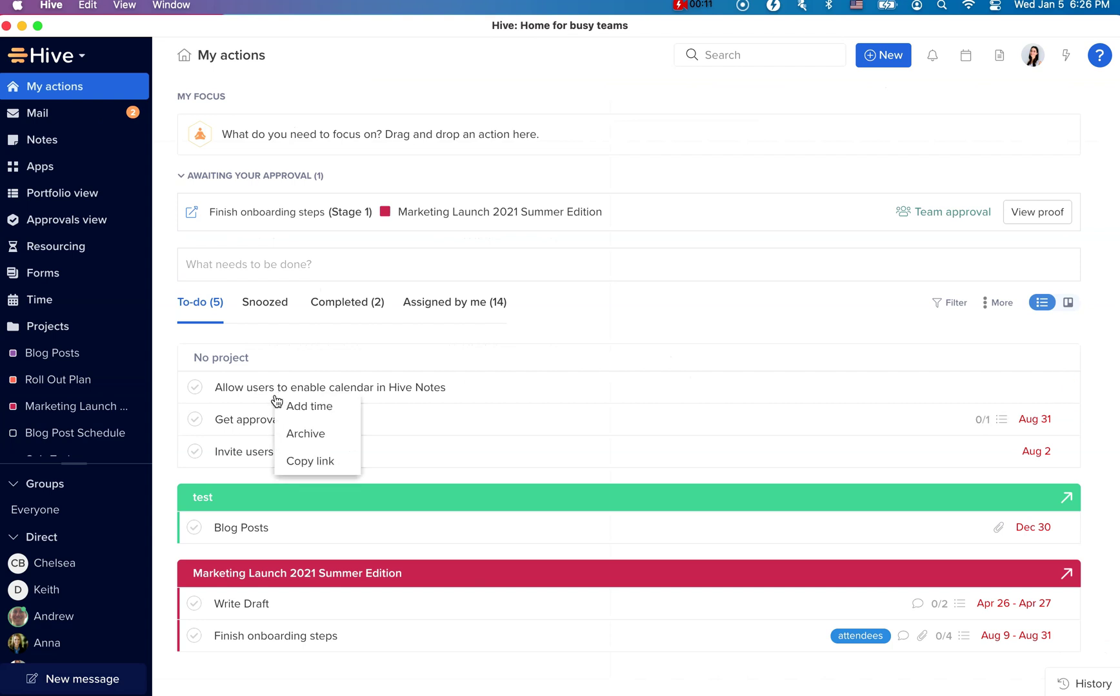
click(307, 411)
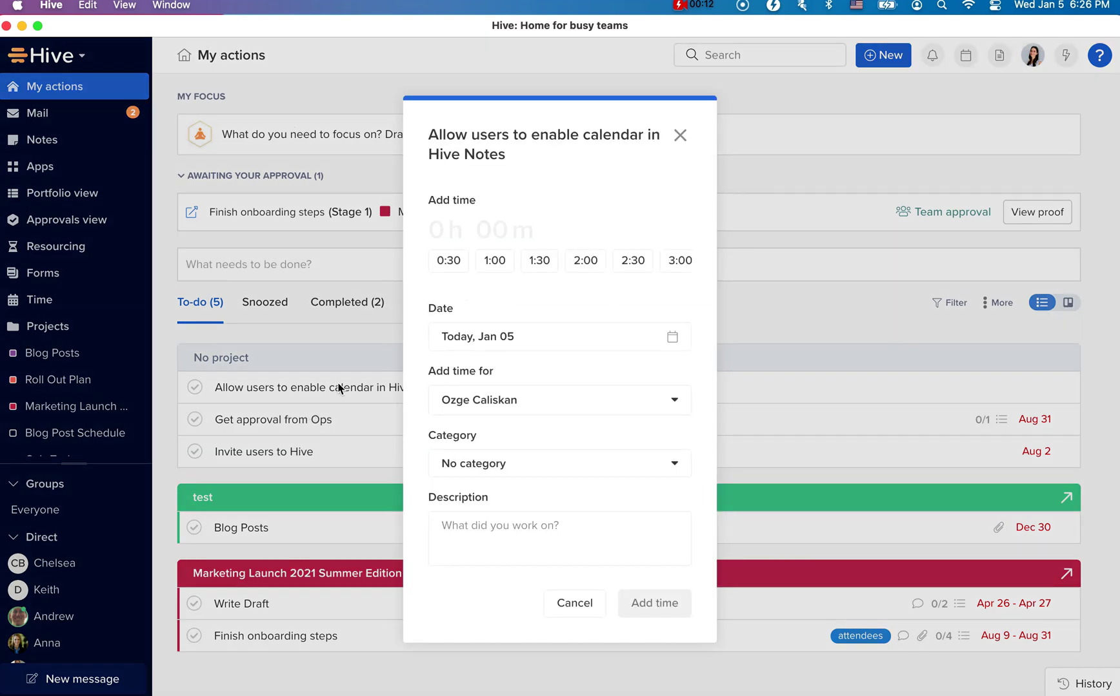
click(687, 137)
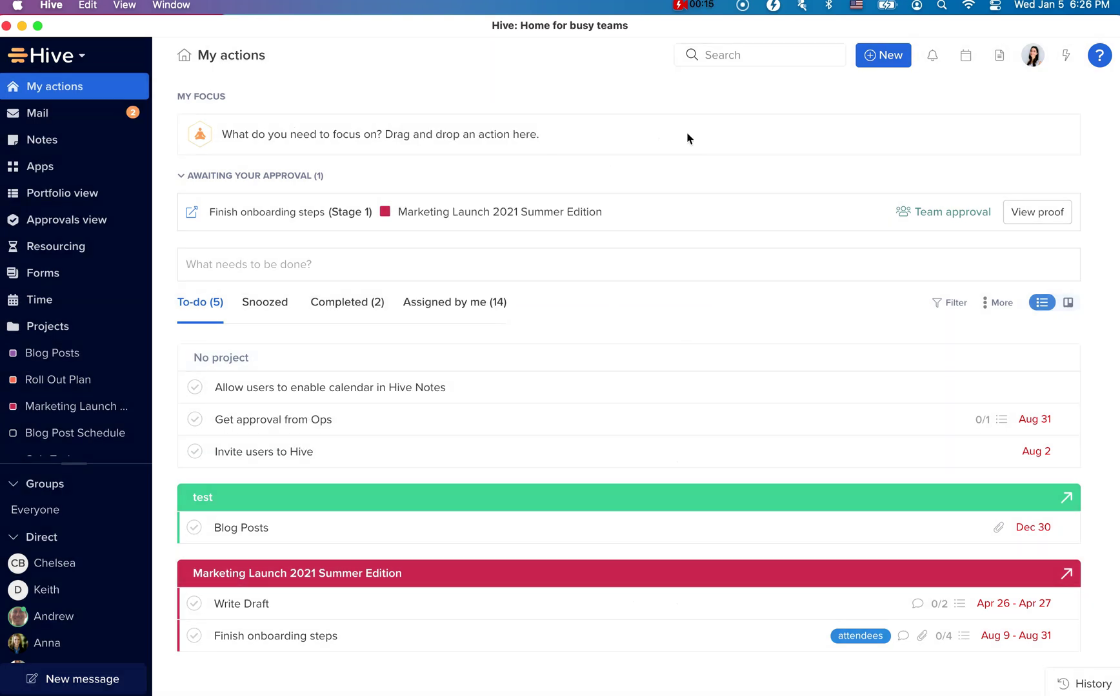
In Roll Out Plan, try Add time from Status view, then switch to Table and right-click Confirm budget.
click(73, 386)
click(1008, 90)
click(264, 203)
right_click(272, 230)
click(329, 280)
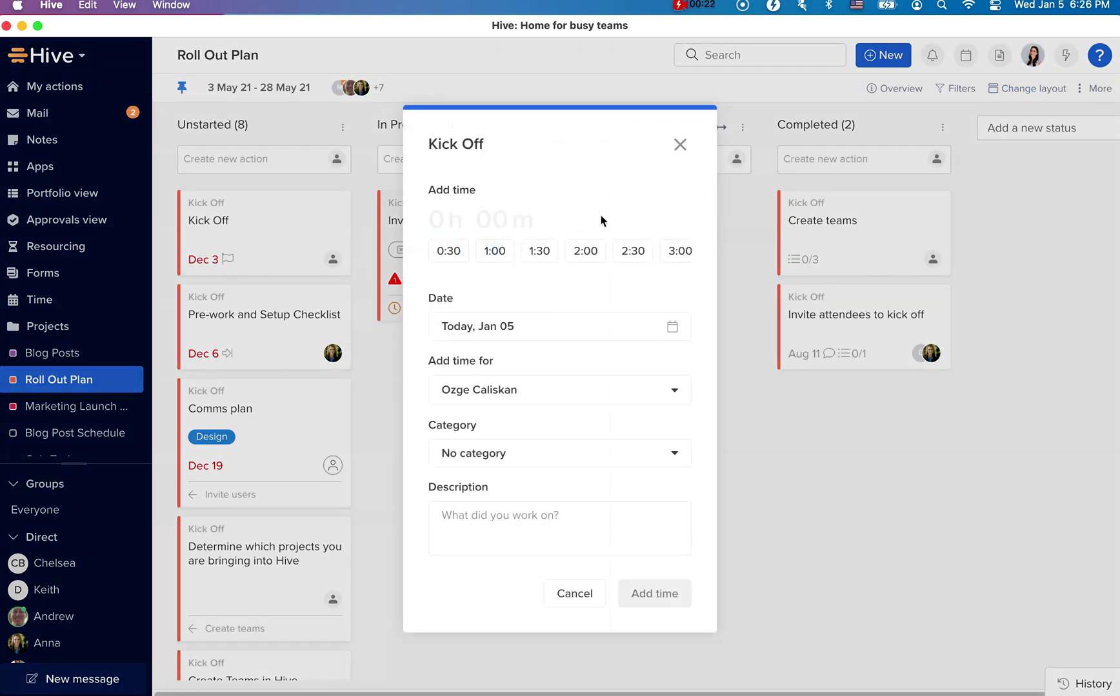
click(680, 145)
click(1058, 88)
click(988, 170)
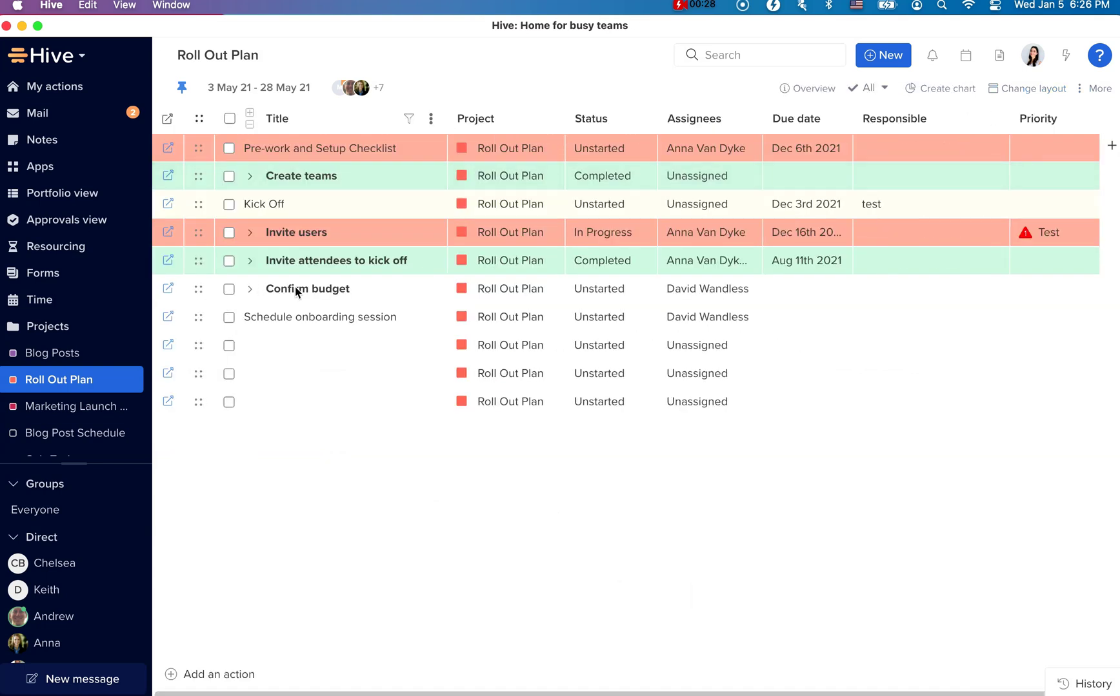
right_click(296, 292)
Start the Time-tracking timer on Create profile, then stop, resume and stop it again.
click(326, 302)
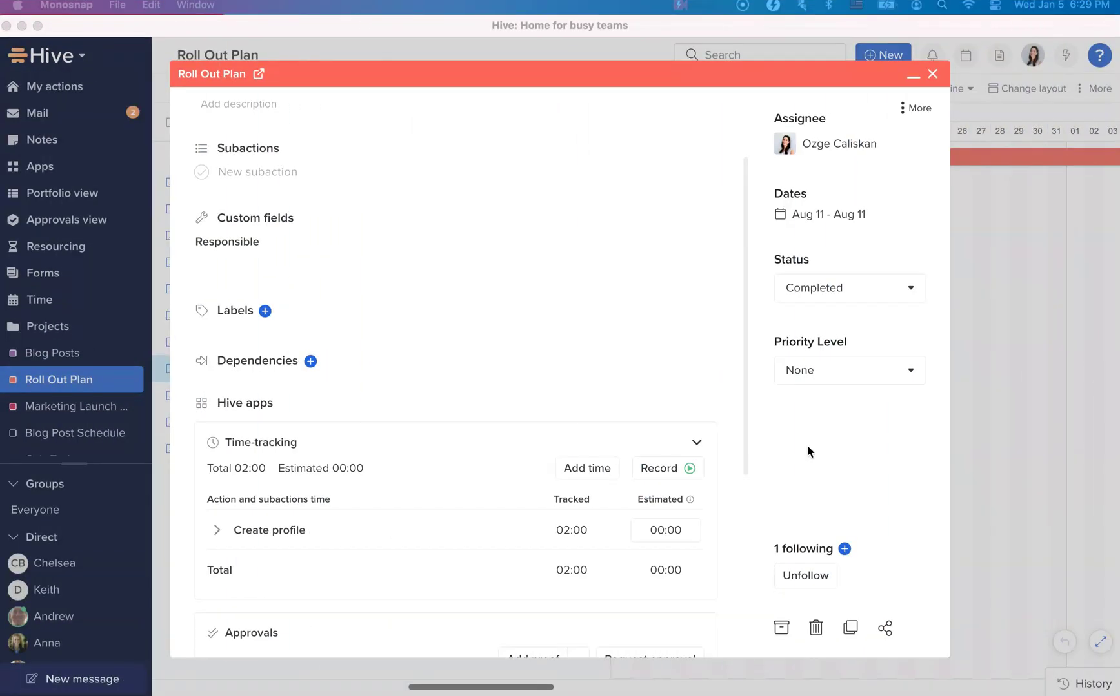
click(666, 477)
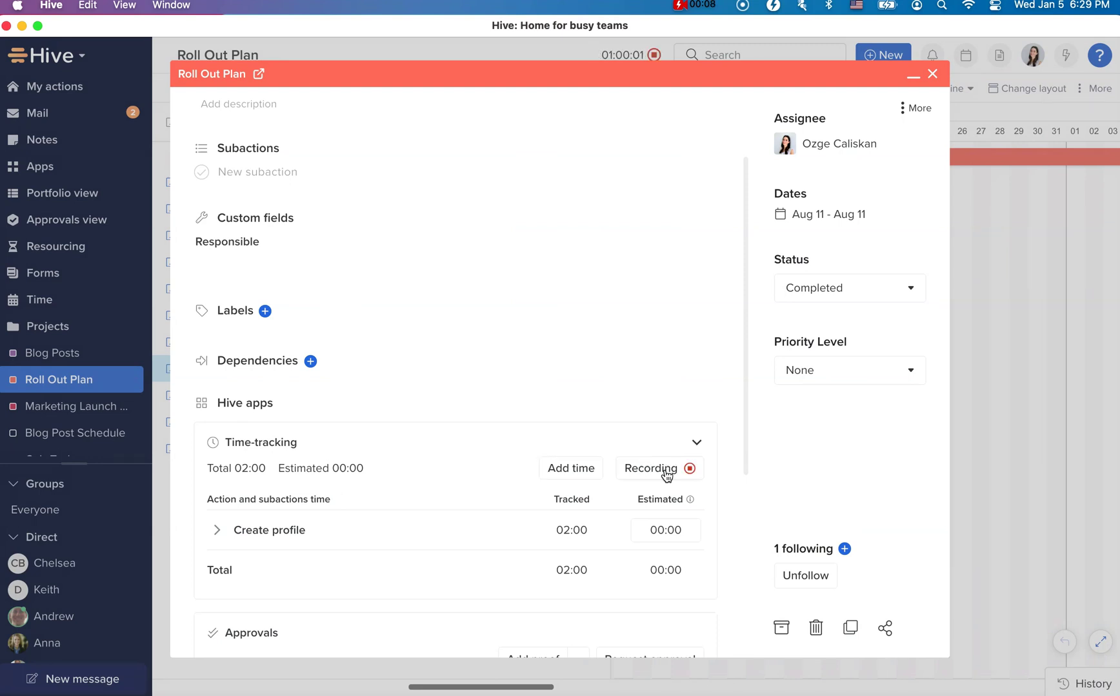
click(931, 74)
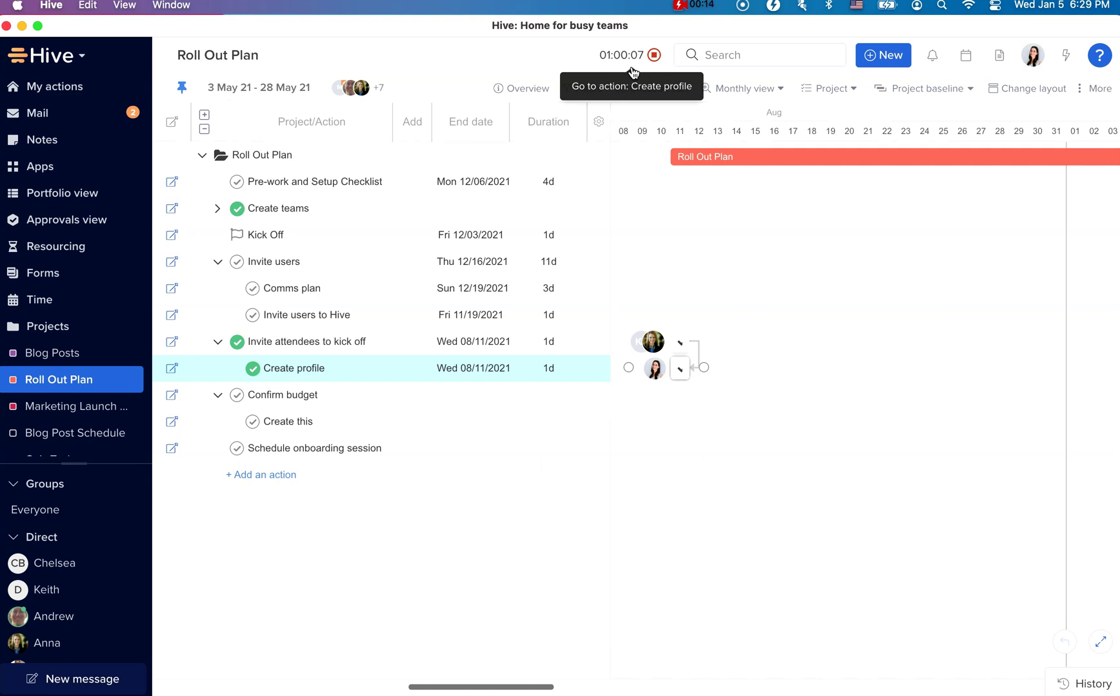
click(654, 57)
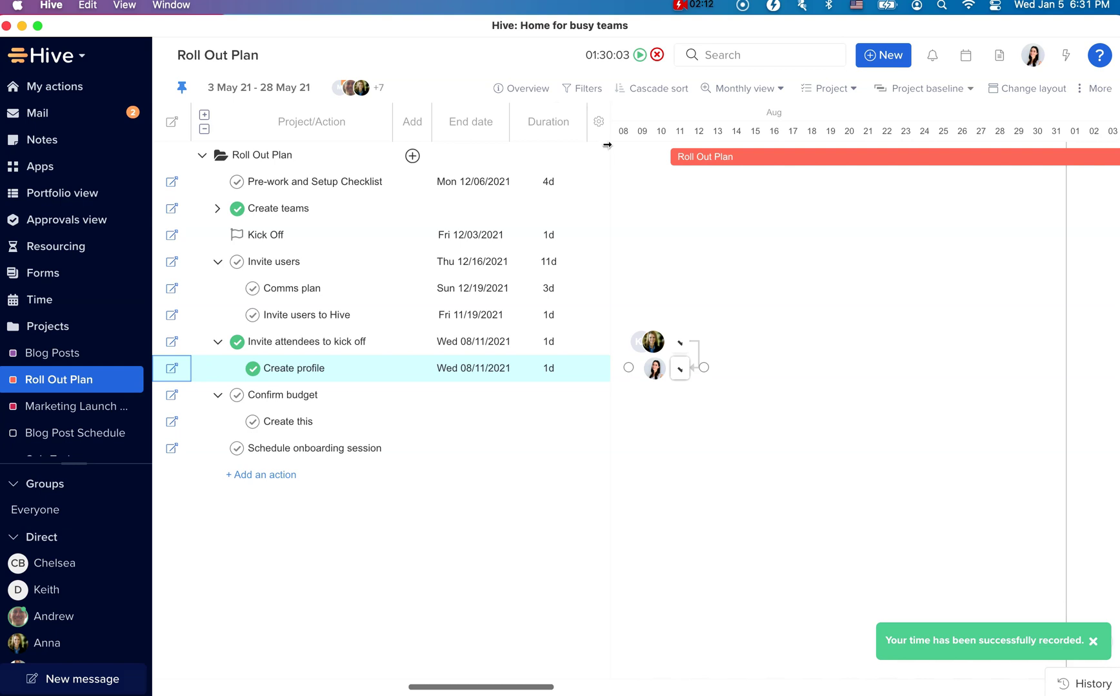
click(641, 57)
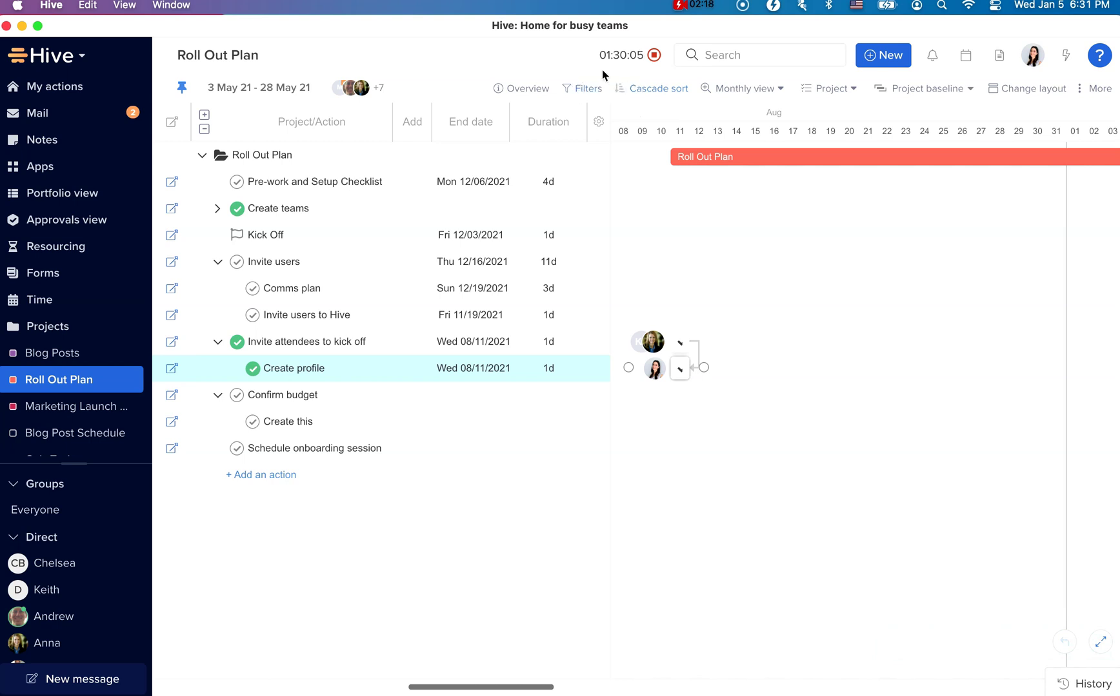
click(654, 56)
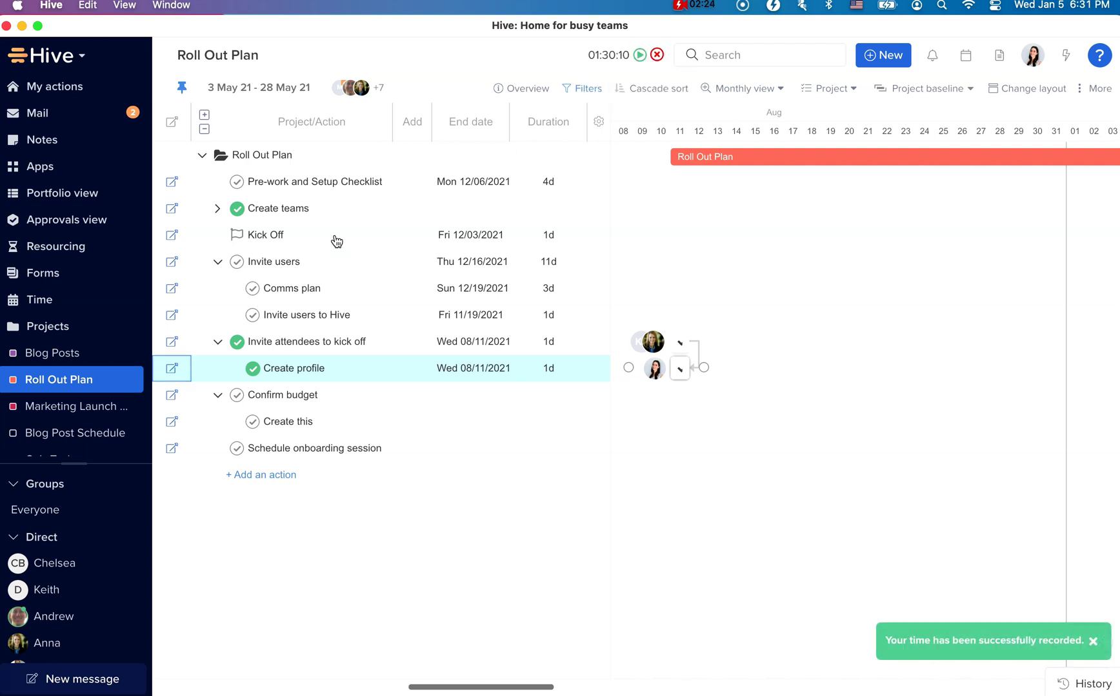
Open Create profile and expand its time breakdown down to one person's individual entries.
click(170, 370)
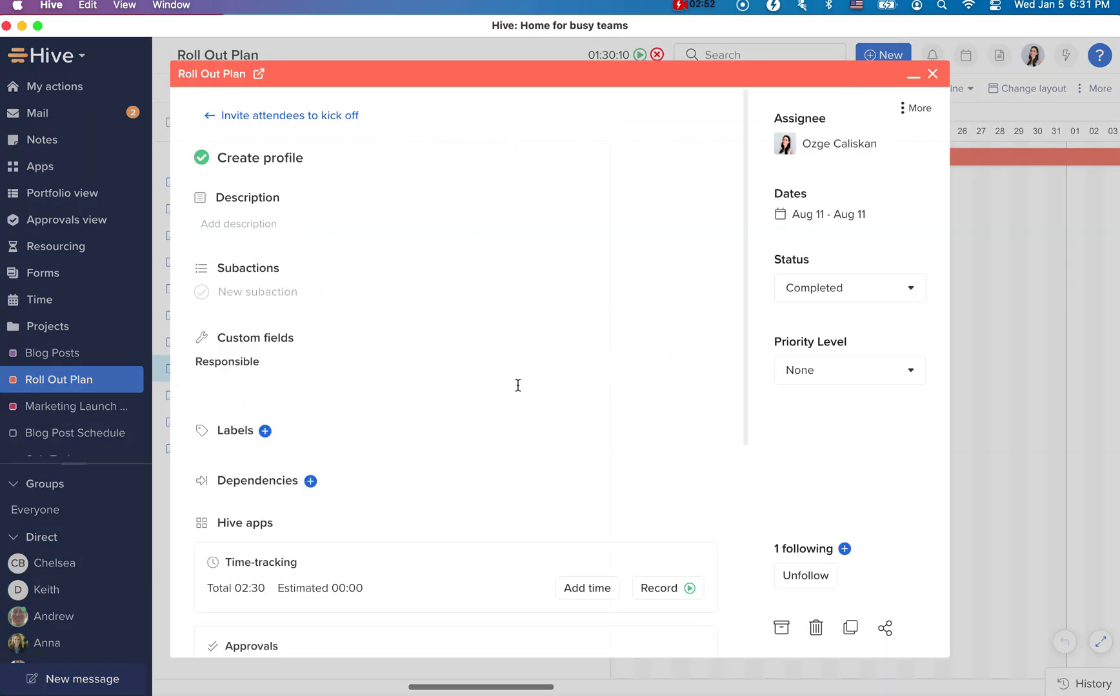
scroll(518, 385, down, 5)
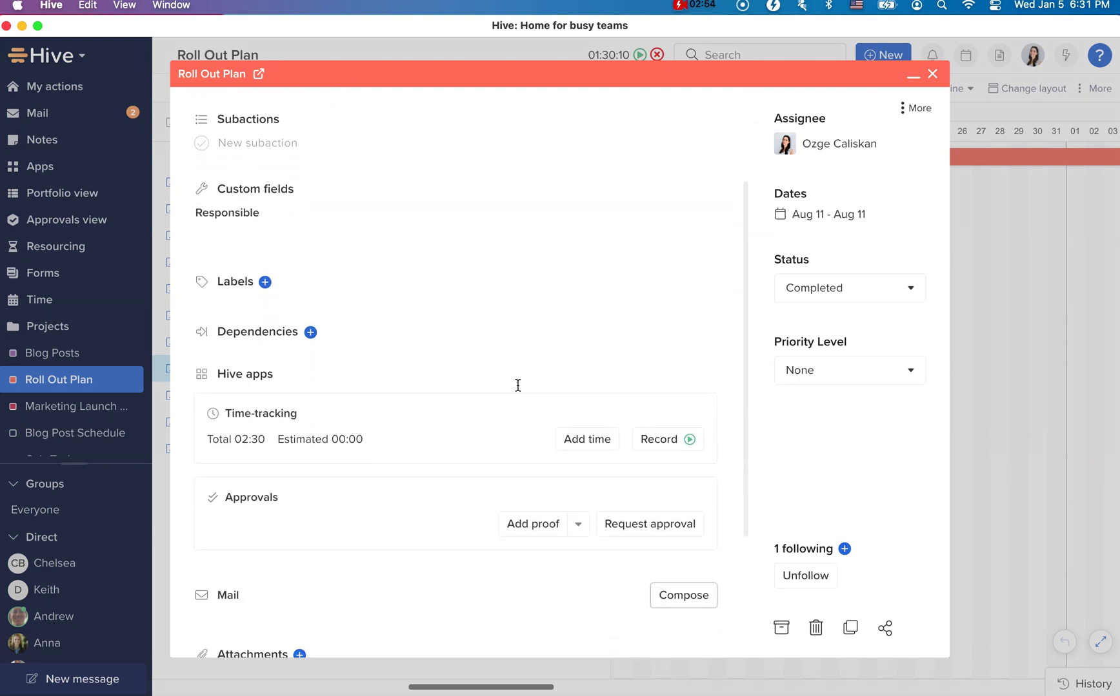
click(445, 448)
scroll(510, 359, down, 3)
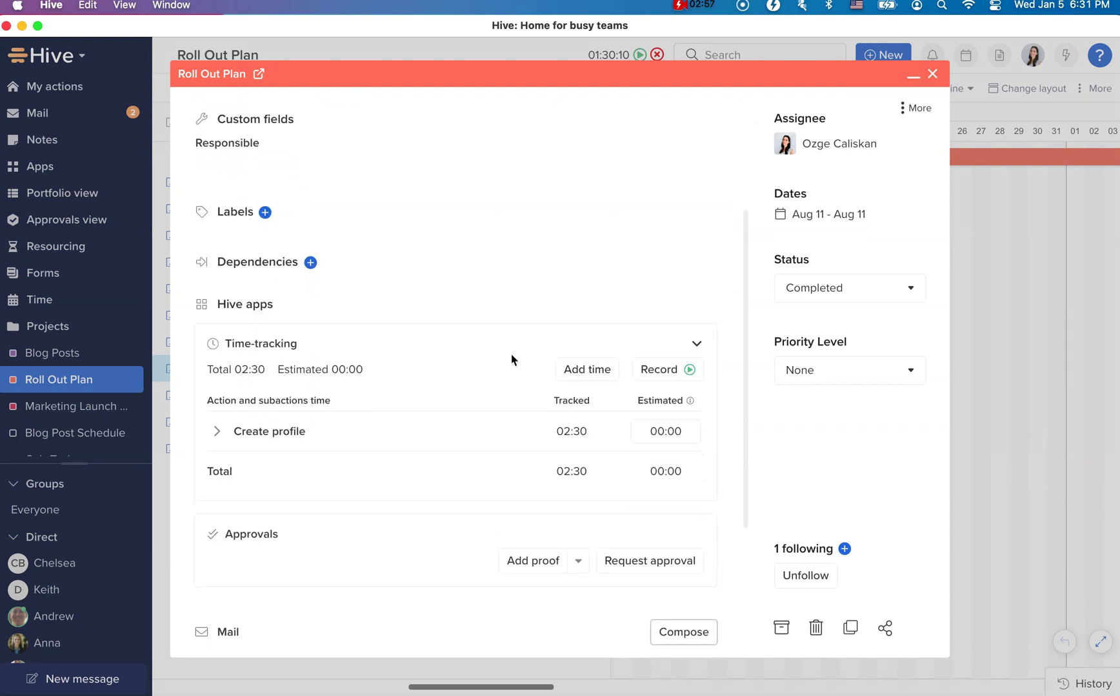
scroll(512, 356, down, 2)
scroll(496, 352, down, 3)
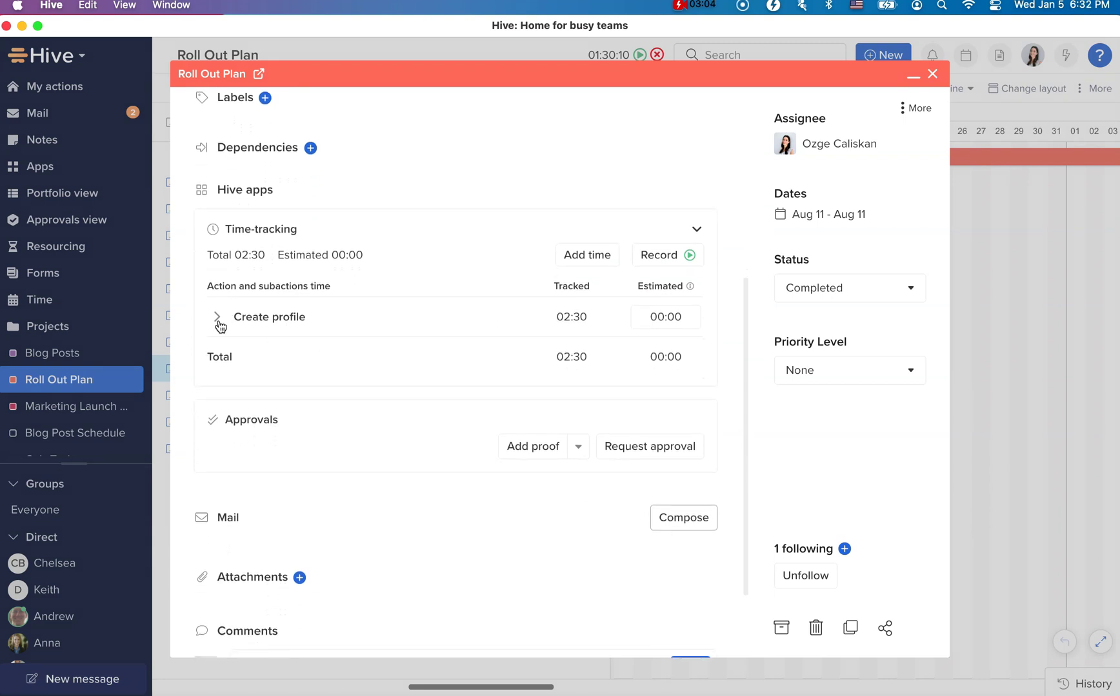
click(220, 325)
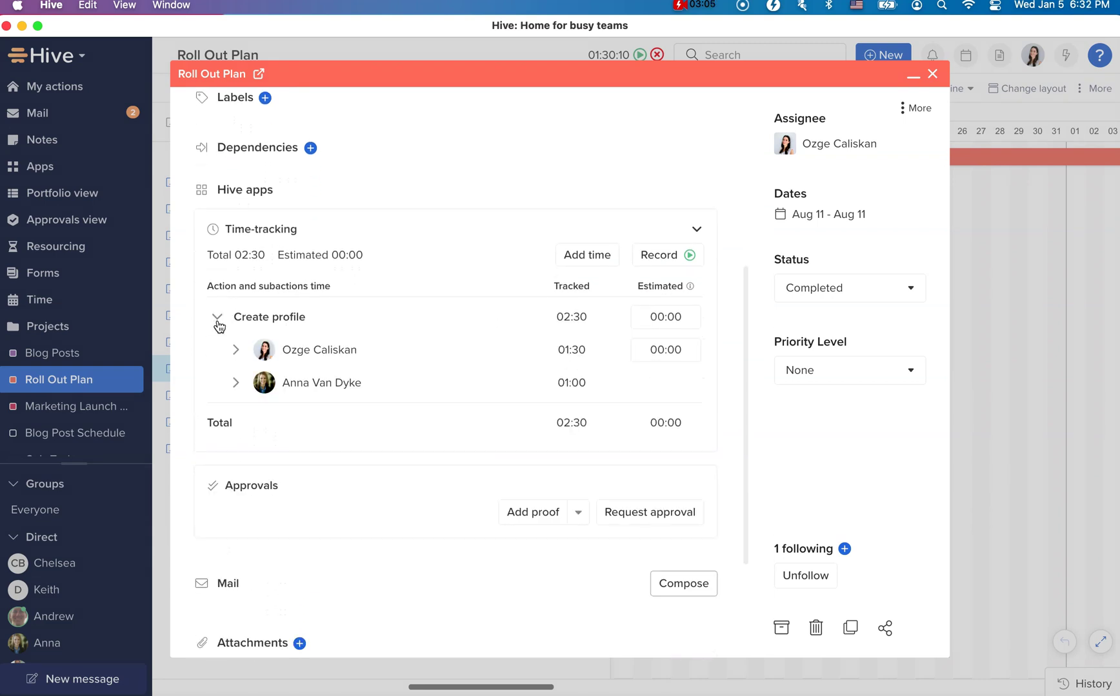
click(236, 351)
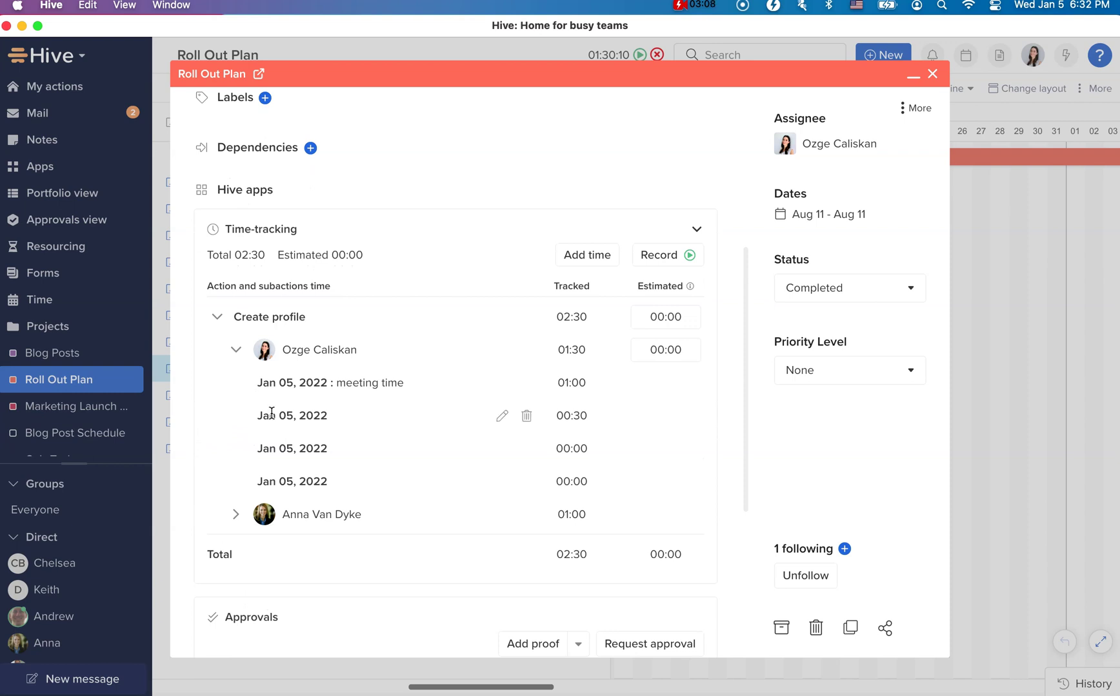
Delete the 00:30 entry and the two empty 00:00 entries.
click(526, 420)
click(527, 419)
click(527, 417)
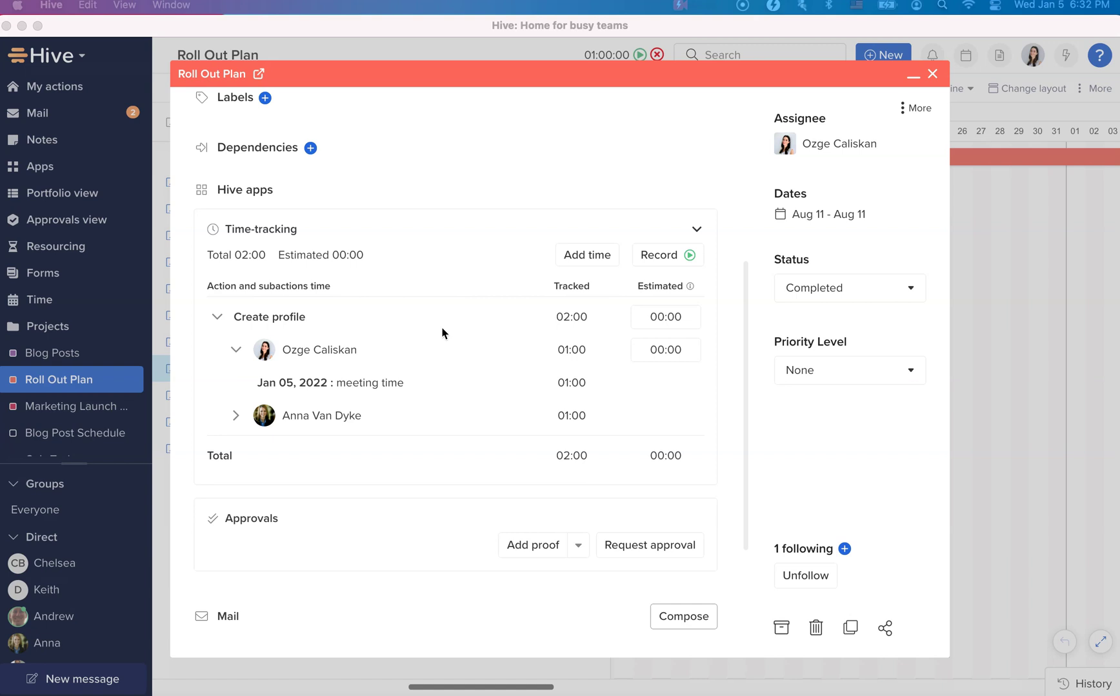
Collapse Create profile's time breakdown and expand the Invite attendees to kick off time-tracking table.
click(217, 317)
scroll(365, 418, up, 5)
scroll(369, 317, down, 4)
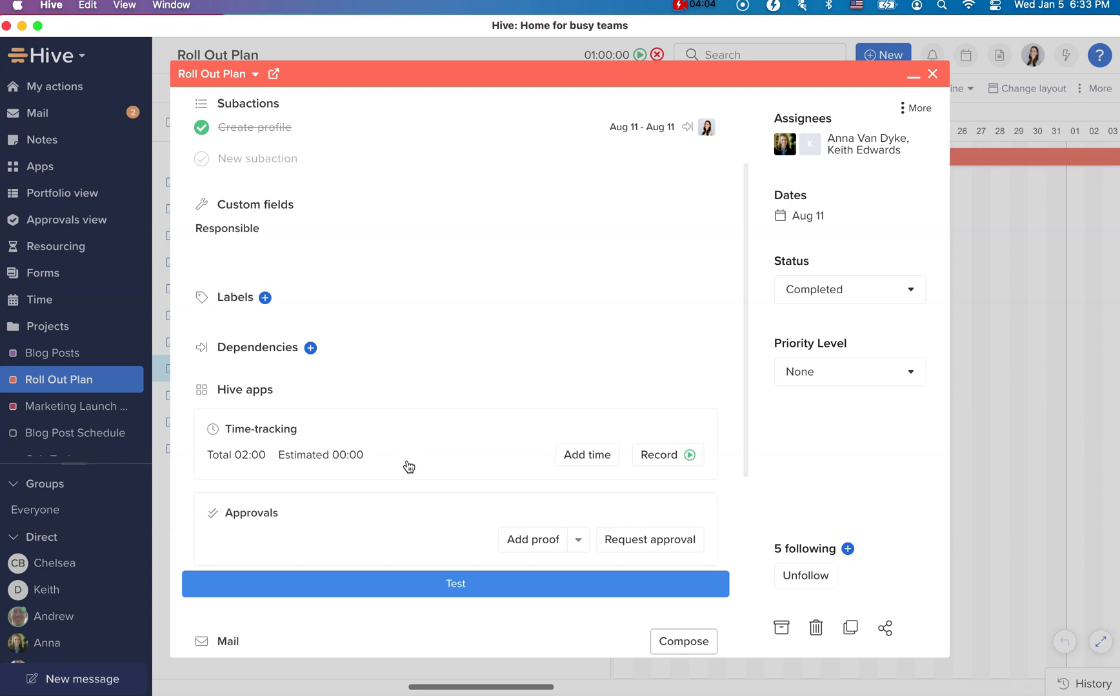
click(408, 465)
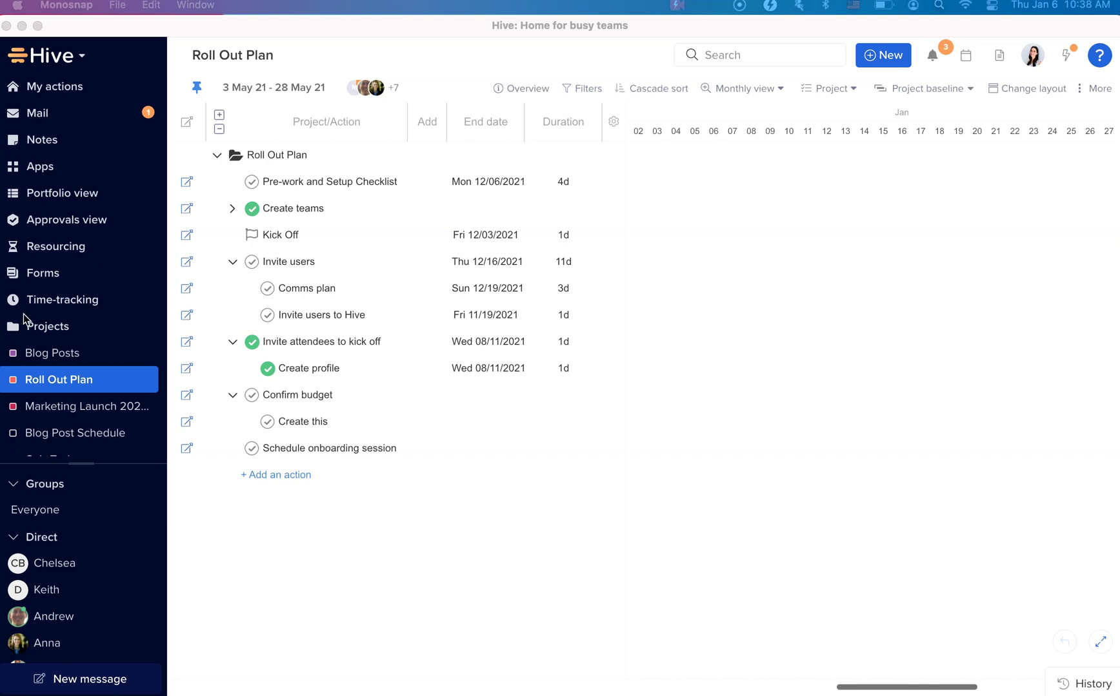
Open the Time-tracking report, expand Blog Posts and both Marketing Launch projects, and select Blog Posts.
click(56, 302)
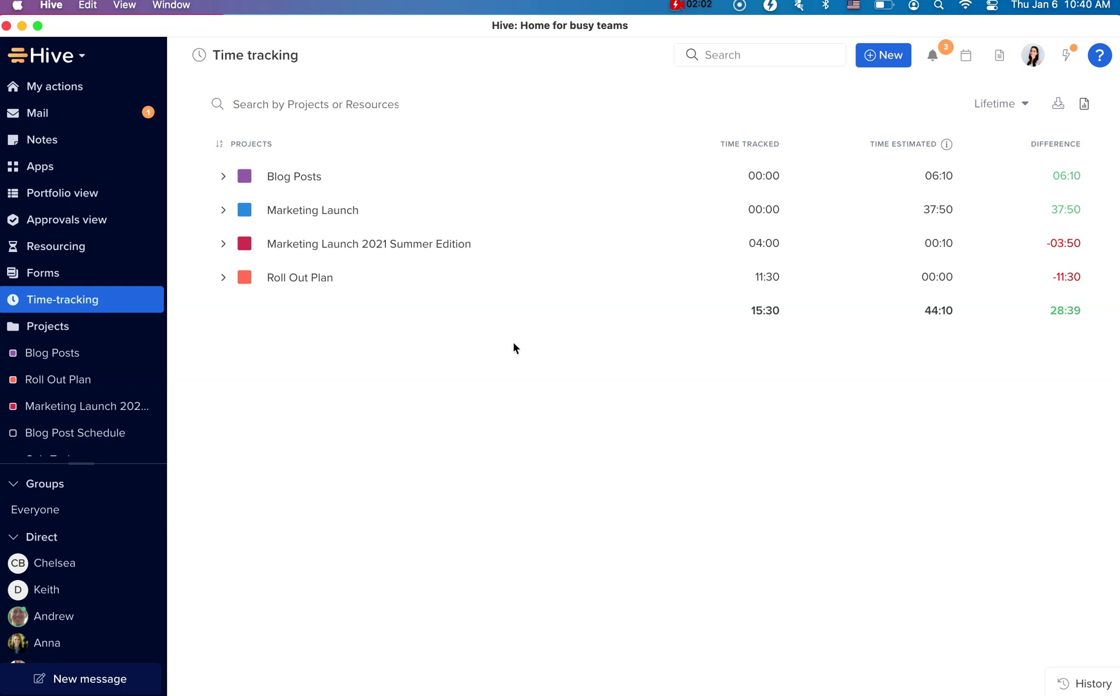
click(221, 178)
click(223, 311)
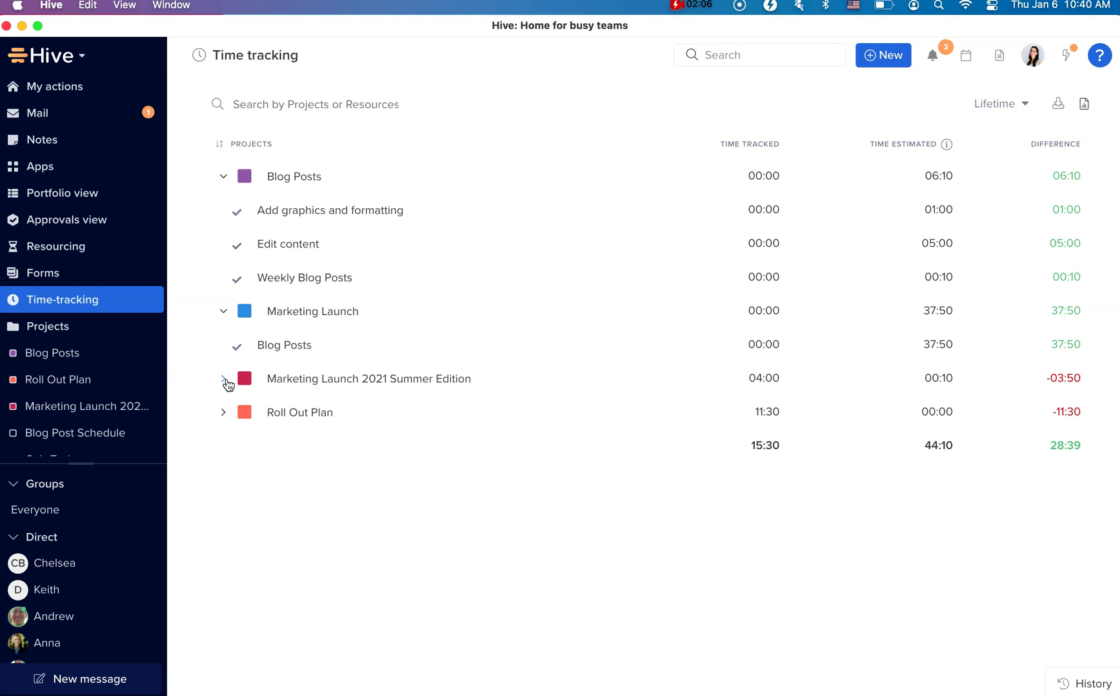
click(225, 380)
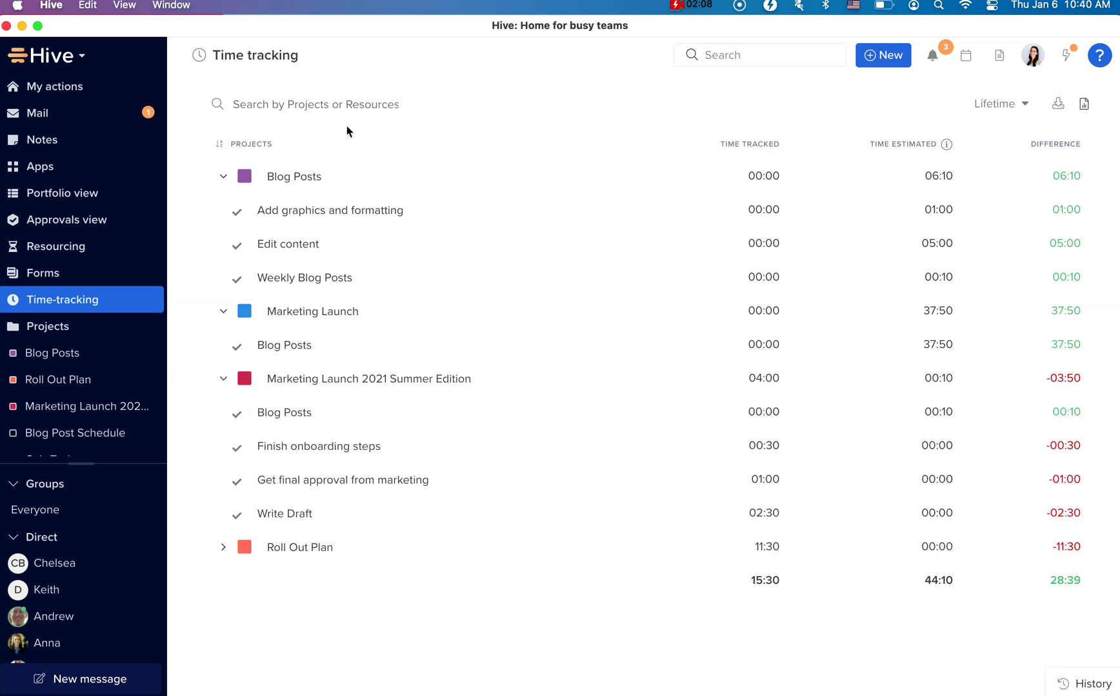
click(337, 107)
click(350, 208)
Apply the Blog Posts filter, then switch it to Marketing Team plus one team member.
click(325, 520)
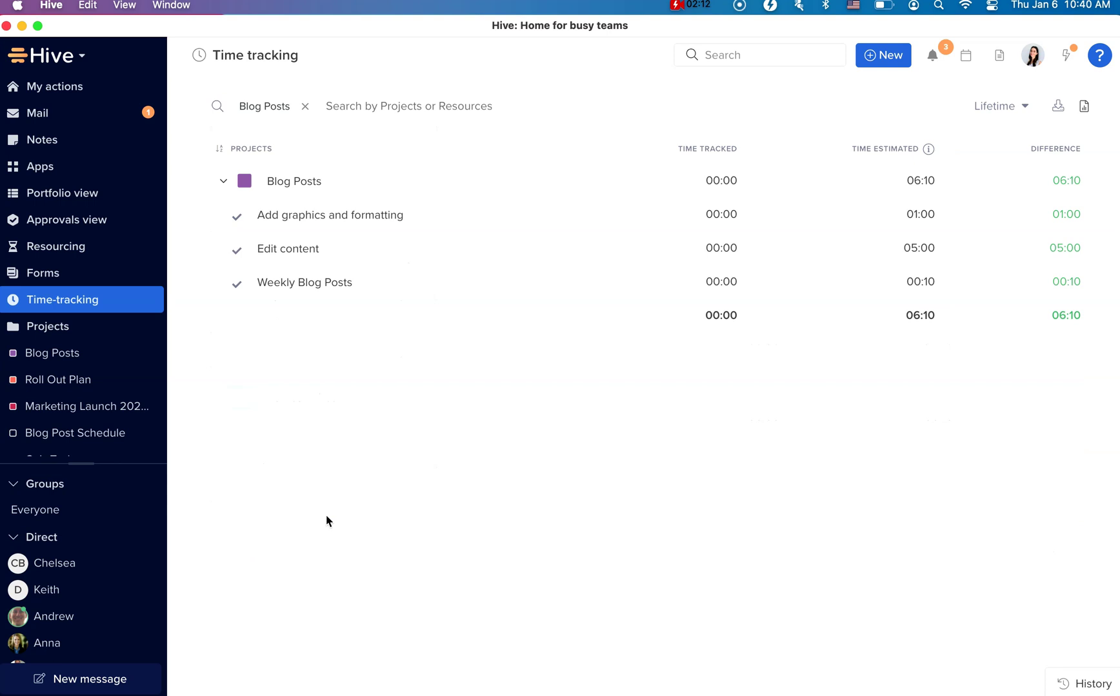
click(373, 105)
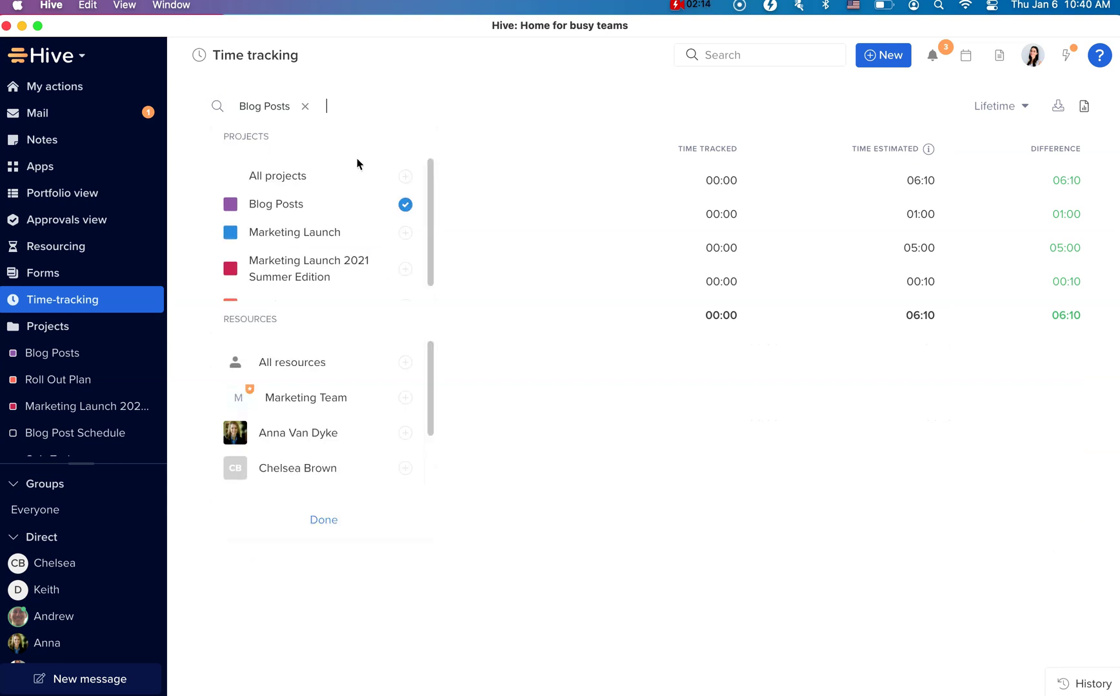
click(359, 399)
click(330, 522)
click(389, 108)
click(360, 477)
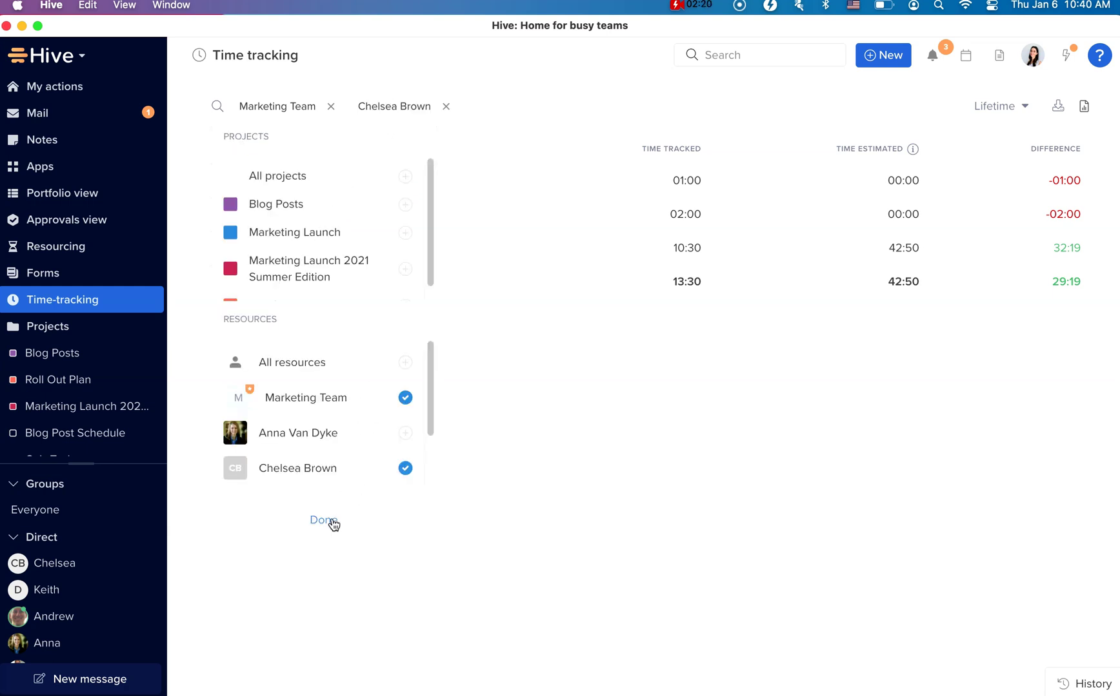
click(324, 521)
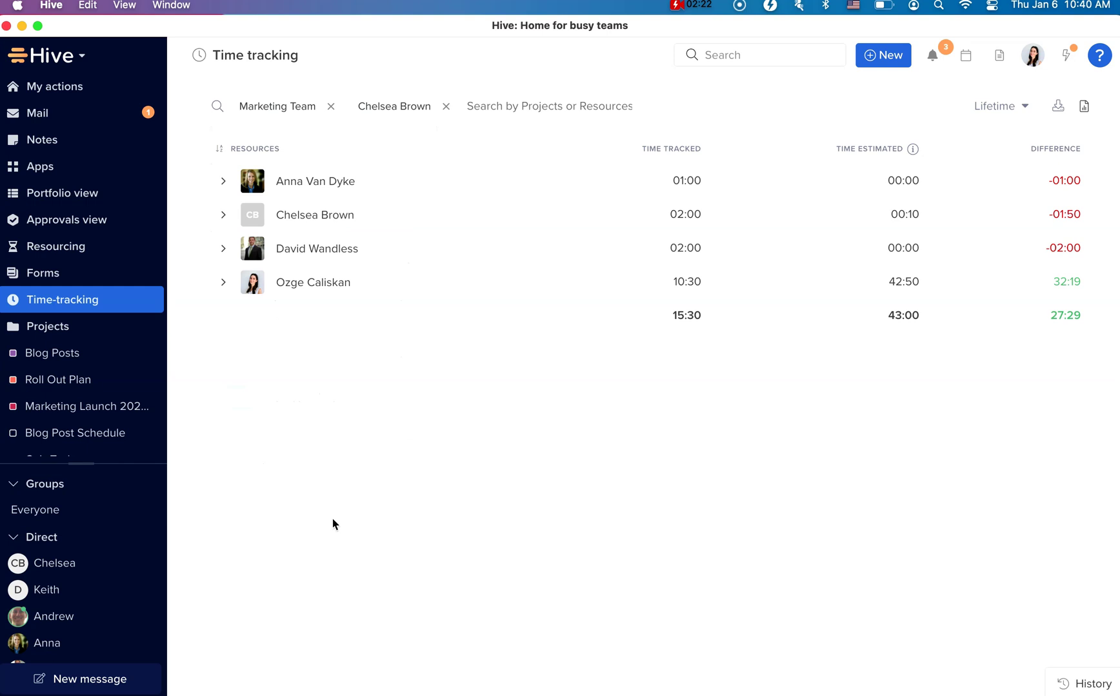
Remove both filter chips, set the date range to Yesterday, and expand Roll Out Plan.
click(446, 107)
click(331, 107)
click(1016, 103)
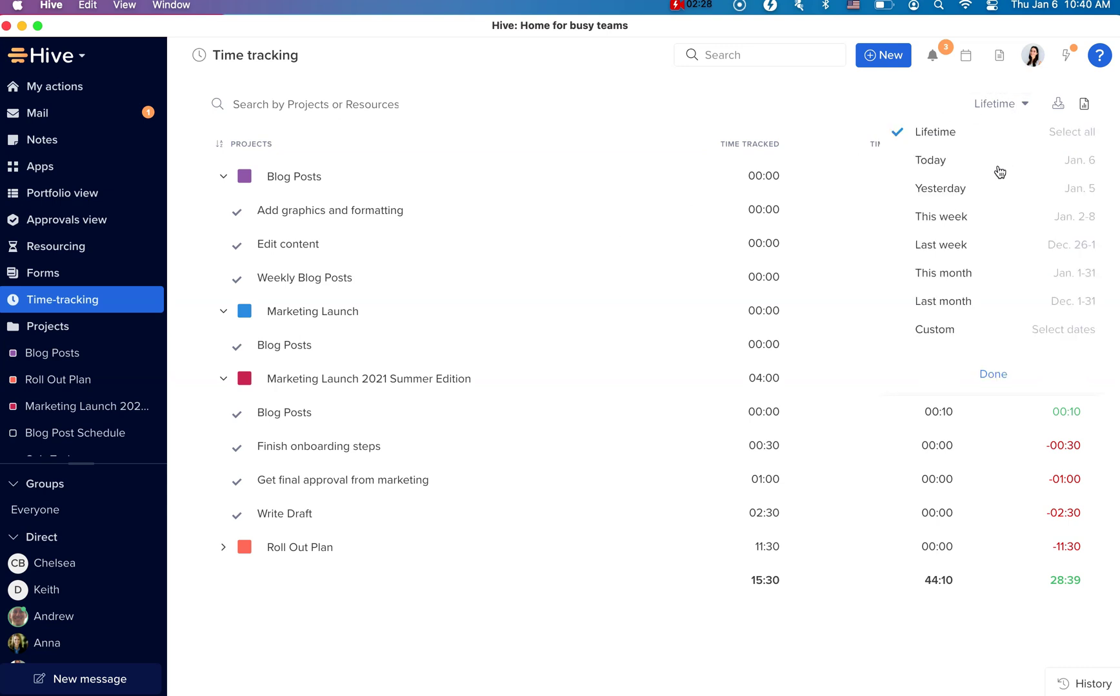
click(988, 188)
click(992, 373)
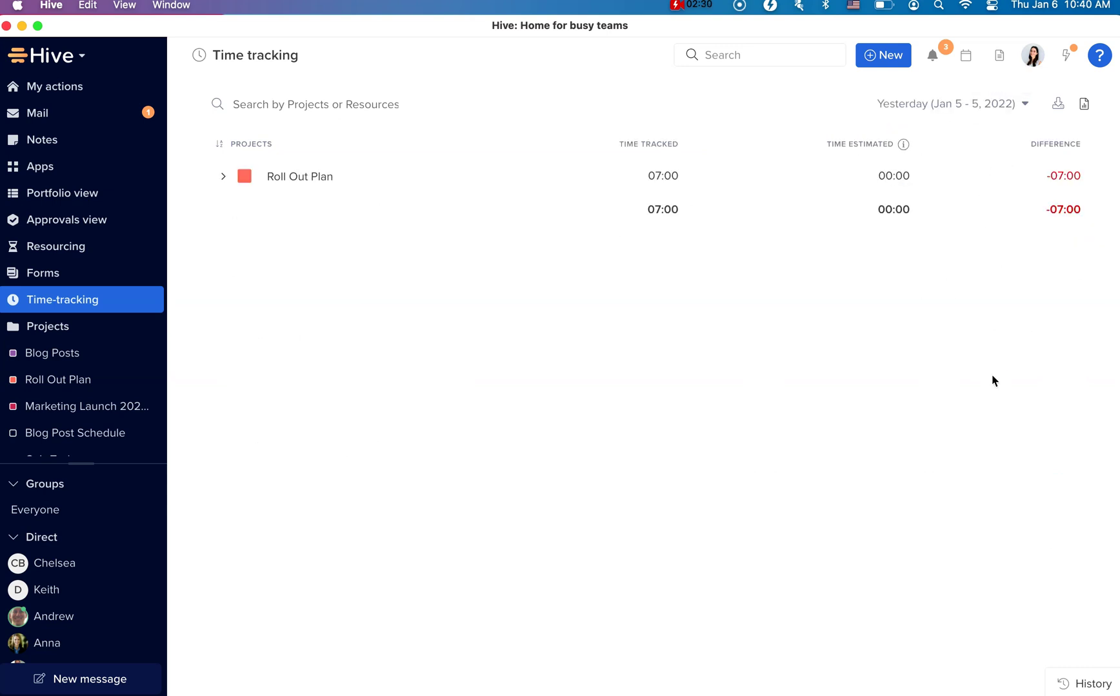
click(224, 178)
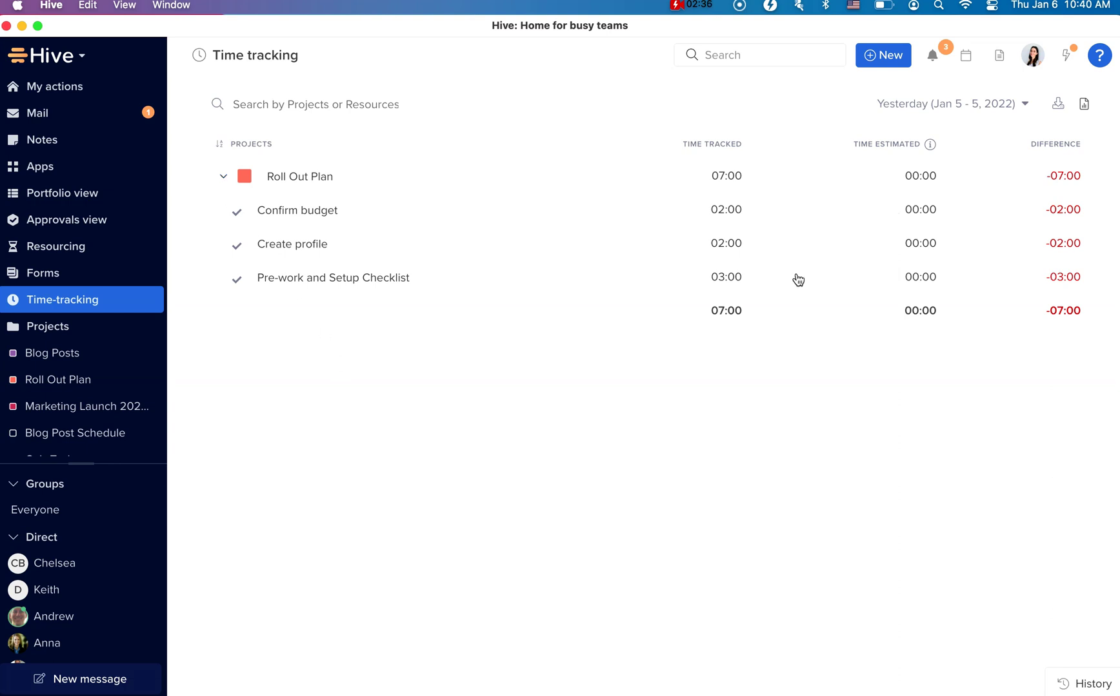
Export the filtered time report, bringing up the Save As dialog for Time-tracking.xlsx on the Desktop.
click(1058, 106)
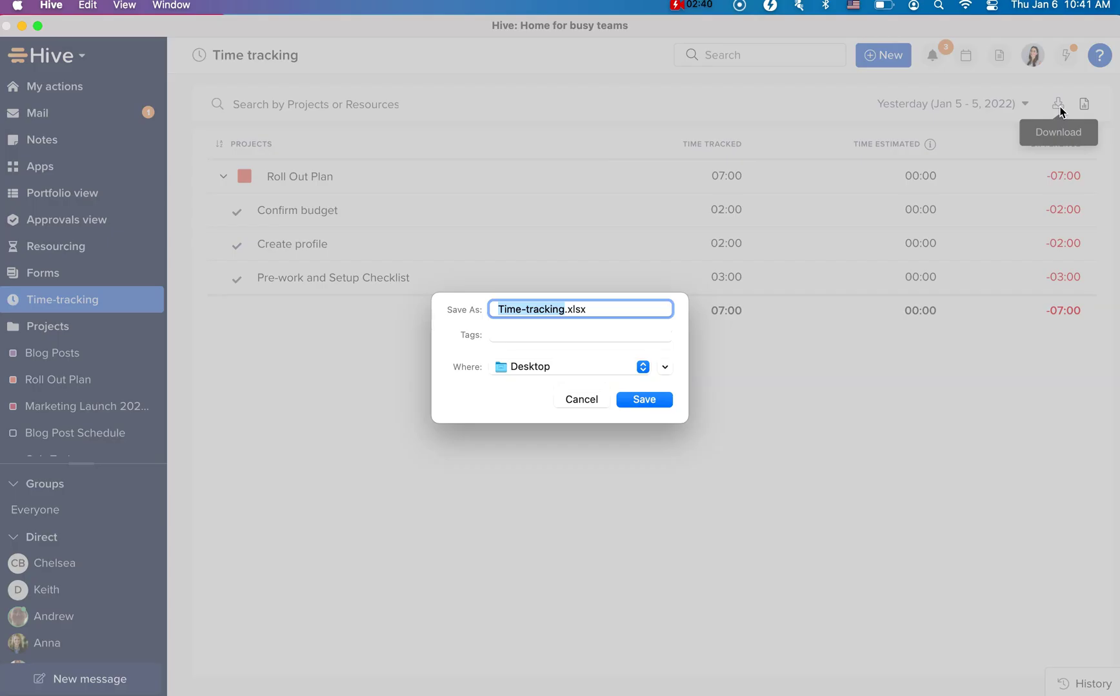